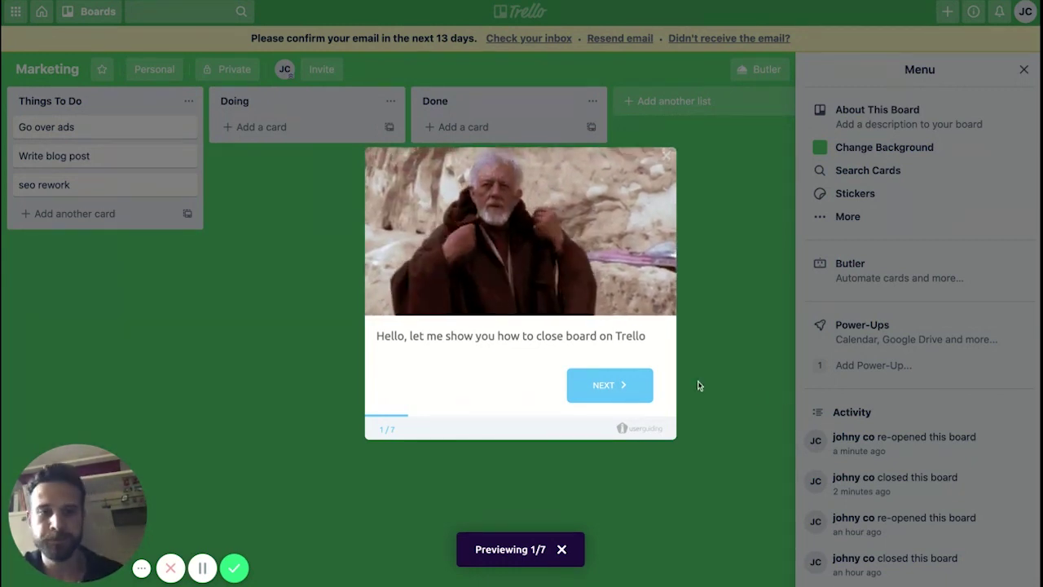
Follow the guide preview through closing the Marketing board and choosing to permanently delete it
click(641, 386)
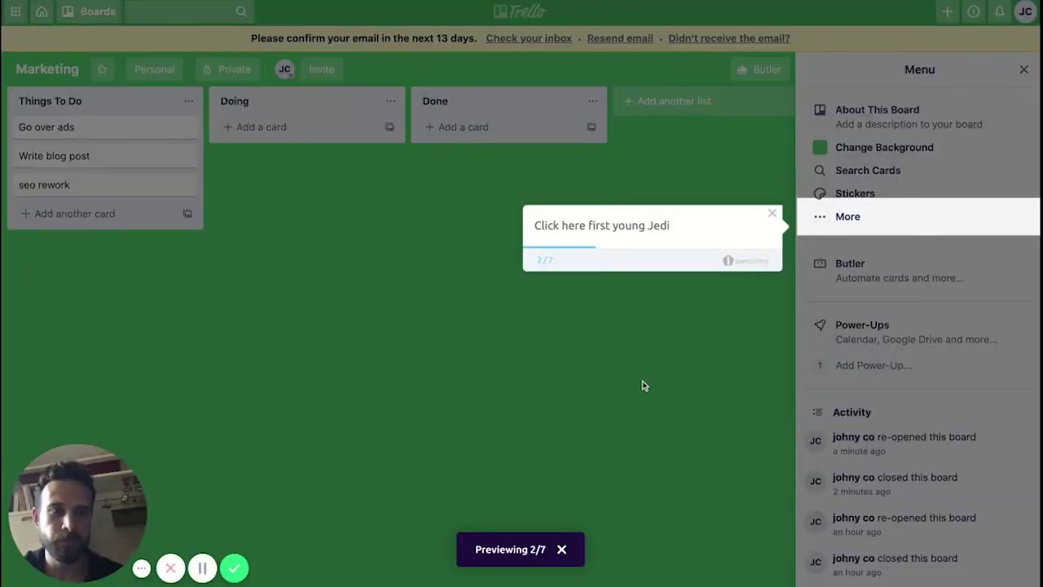
click(852, 229)
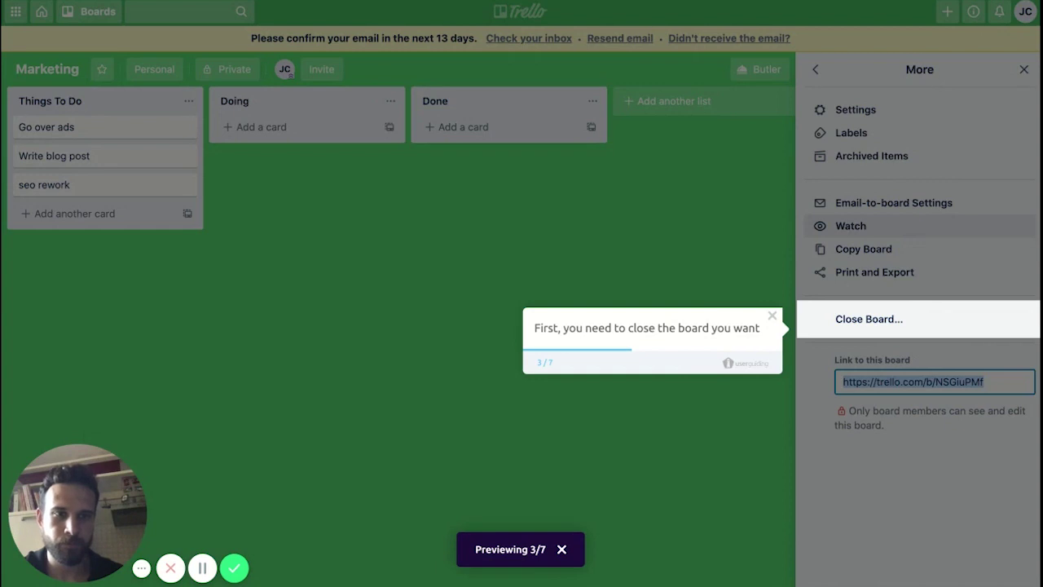
click(864, 325)
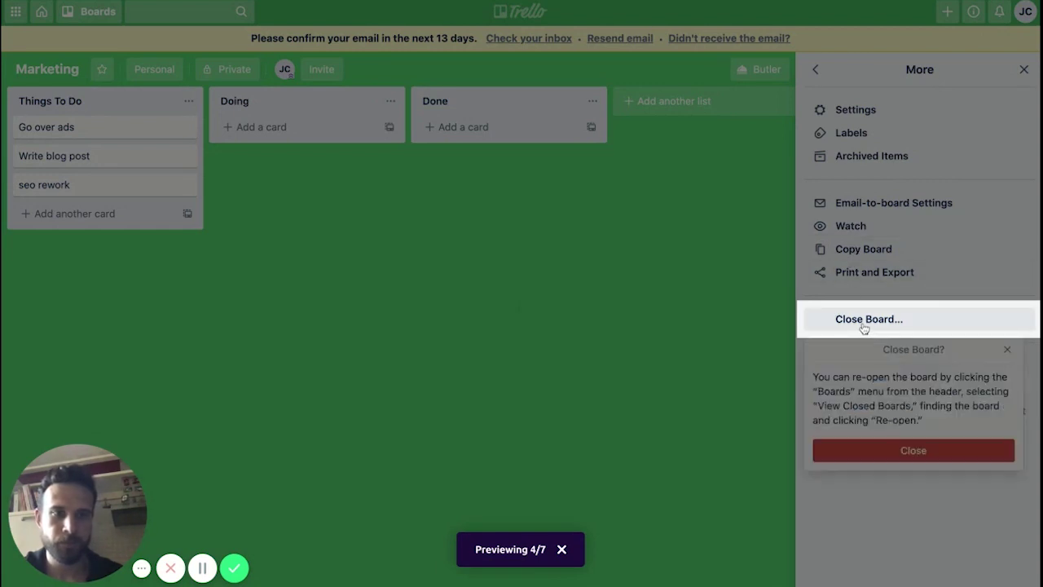
click(896, 459)
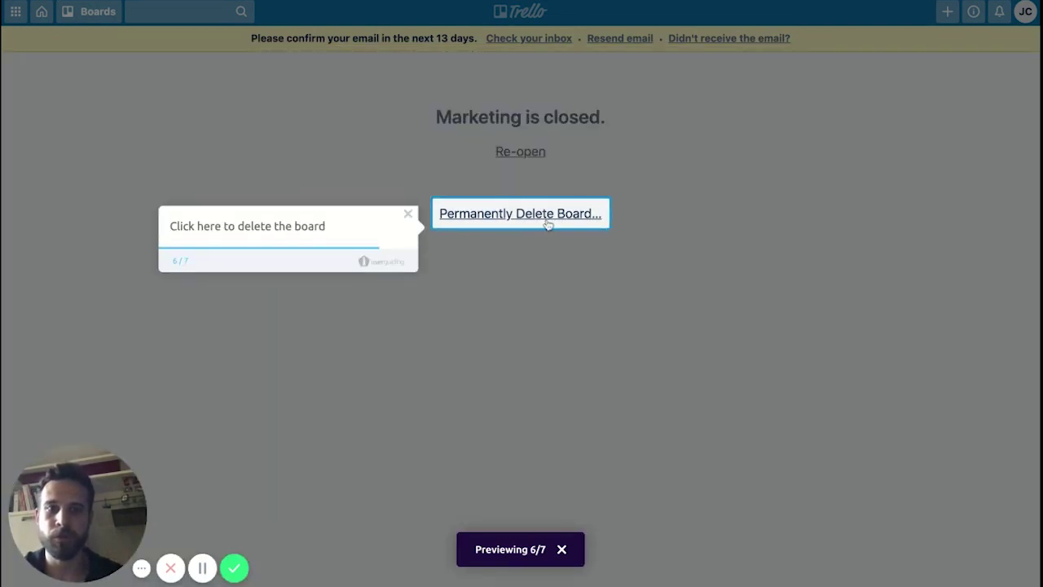
click(548, 222)
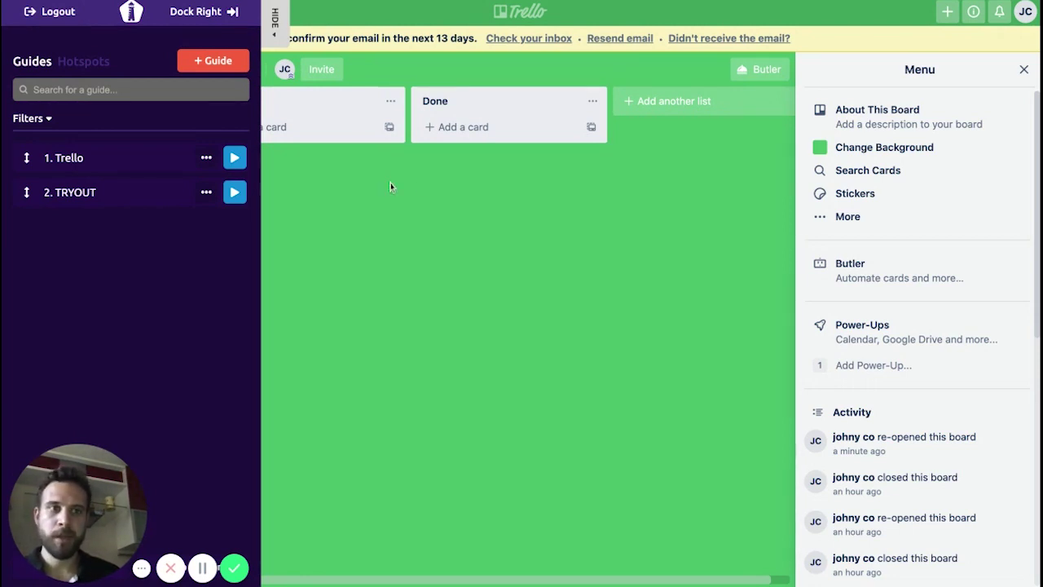
Create a new guide named "Example trello" with the Default Theme
click(230, 63)
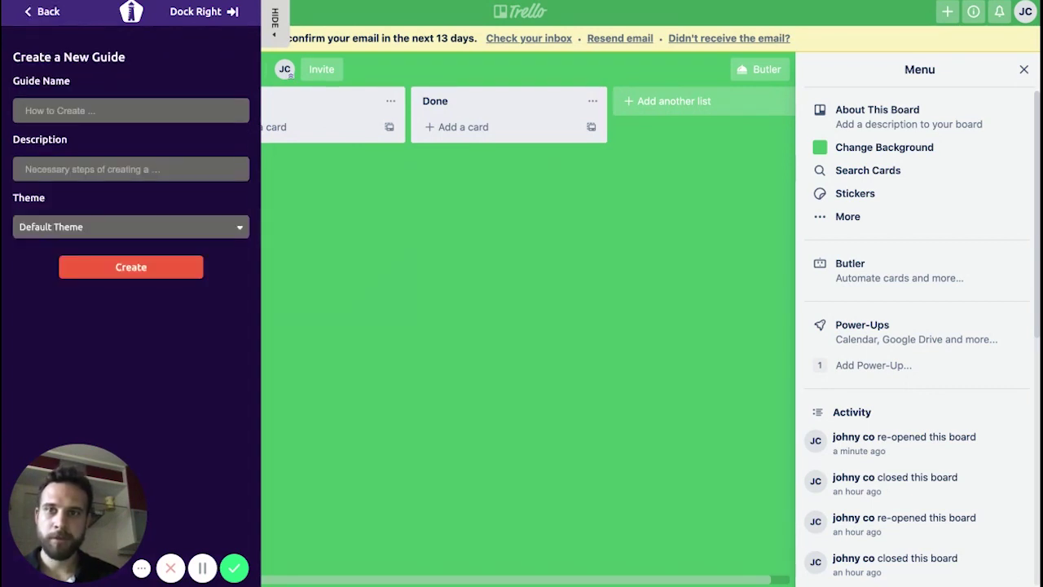
click(160, 110)
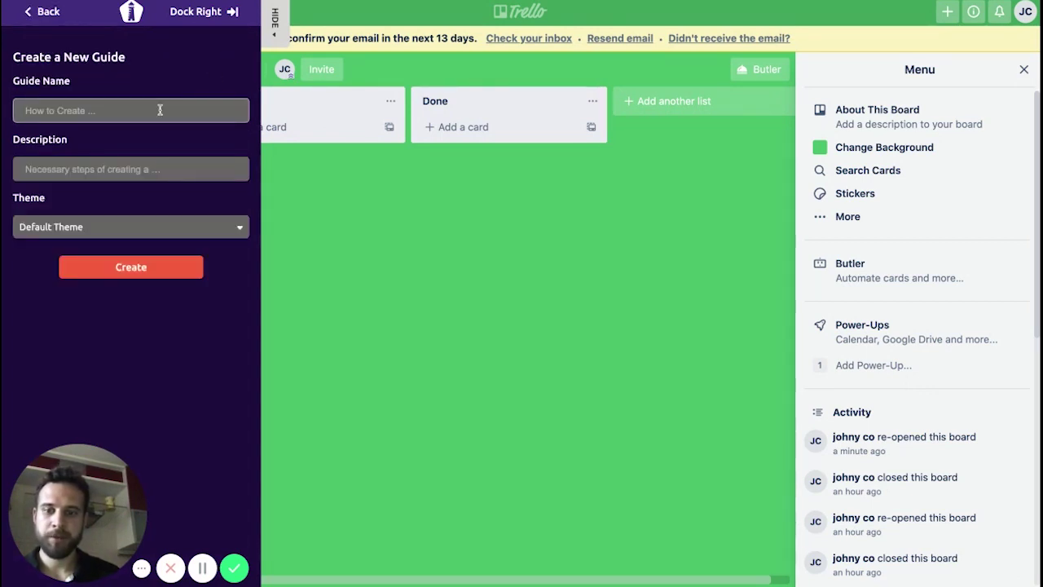
text(Example trello)
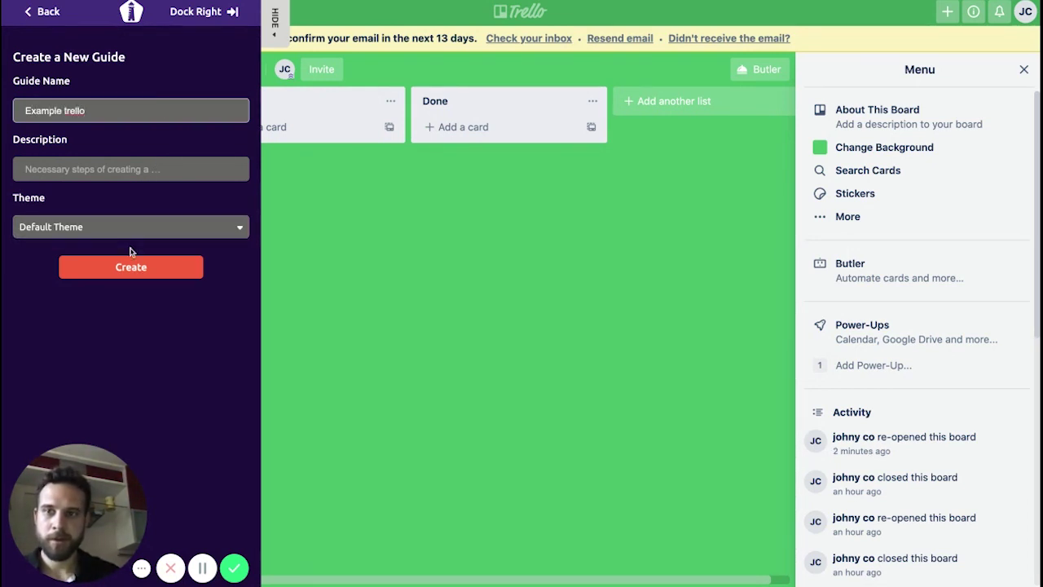
click(154, 268)
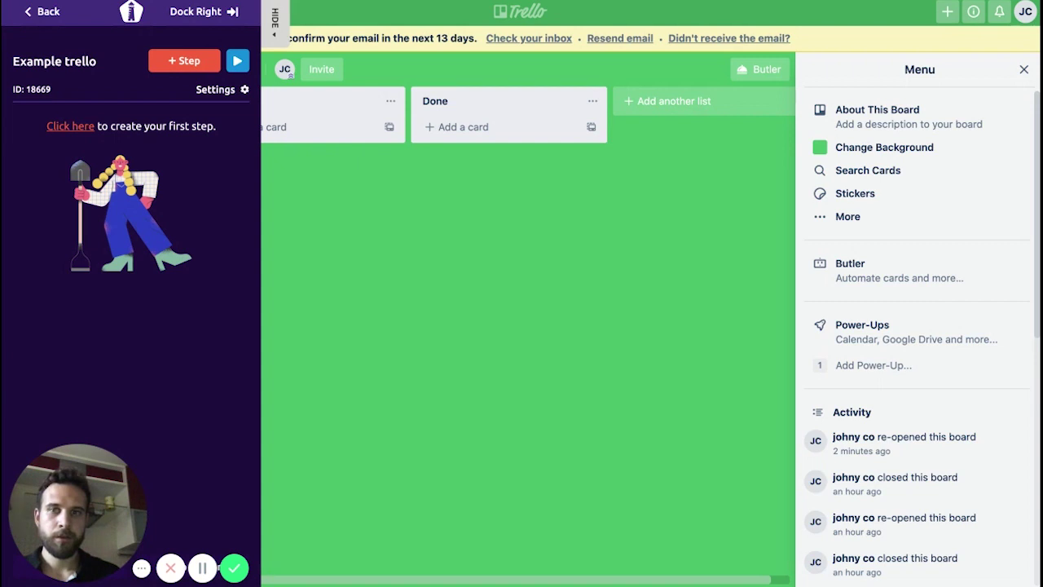
Add a first step to the guide using the Welcome Modal template
click(184, 60)
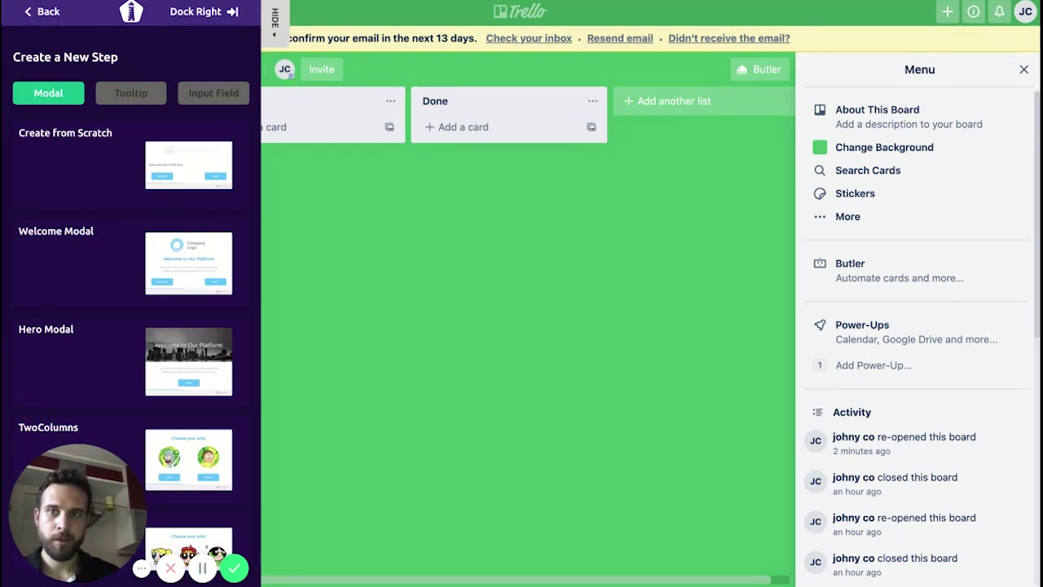
click(205, 172)
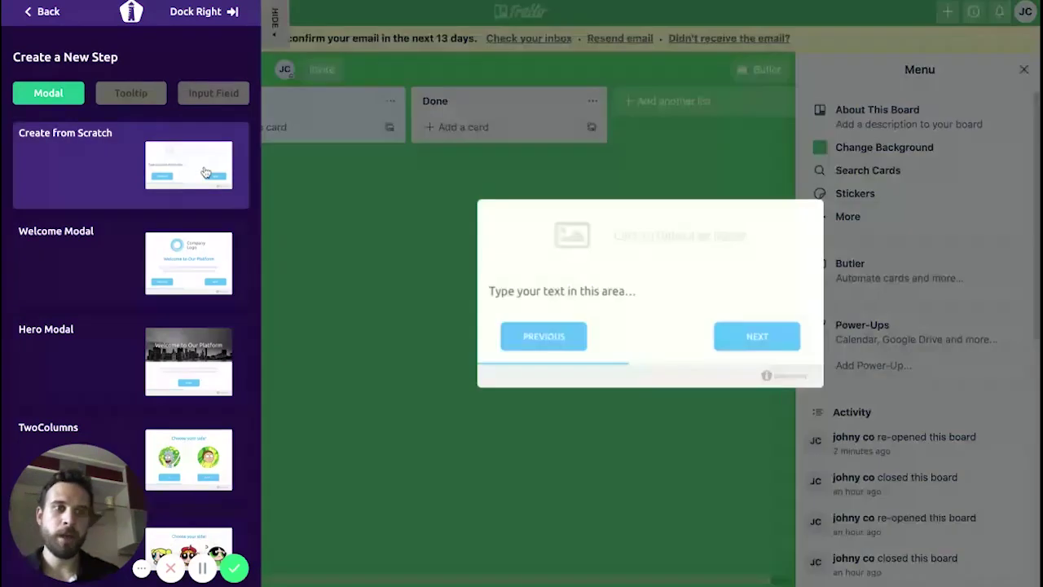
click(205, 240)
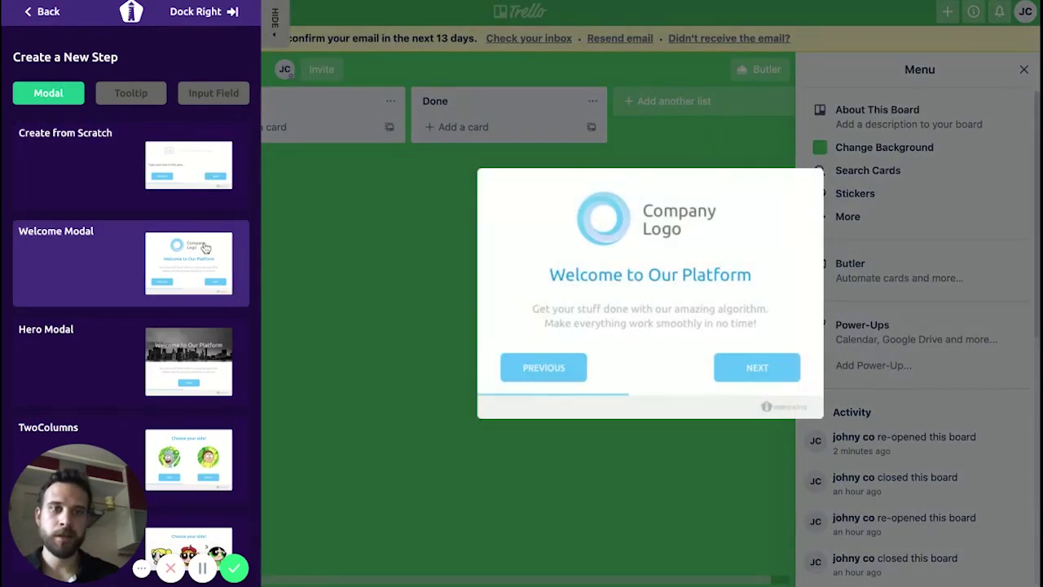
click(203, 253)
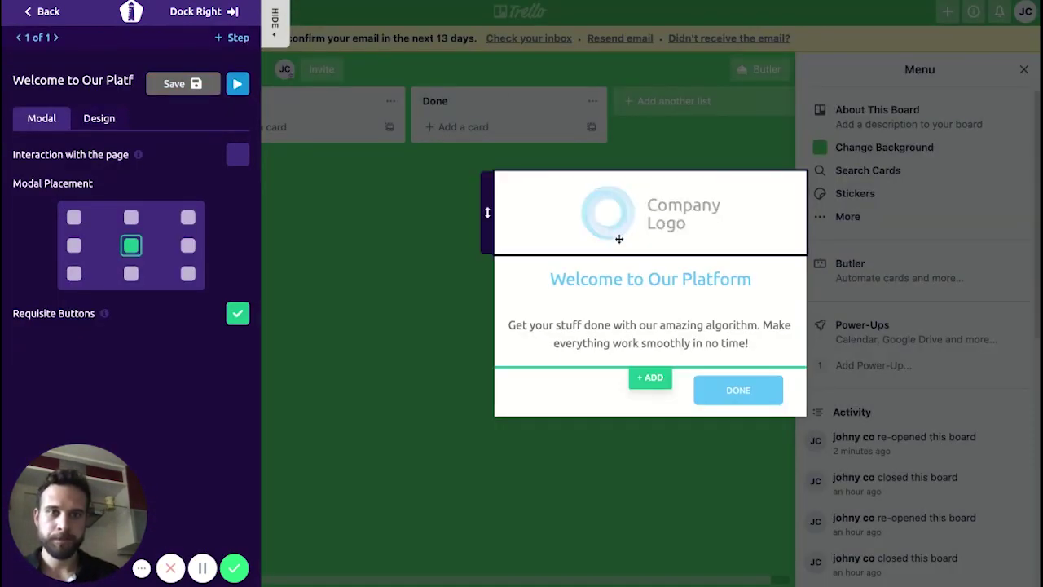
Delete the company logo image from the welcome modal
click(617, 231)
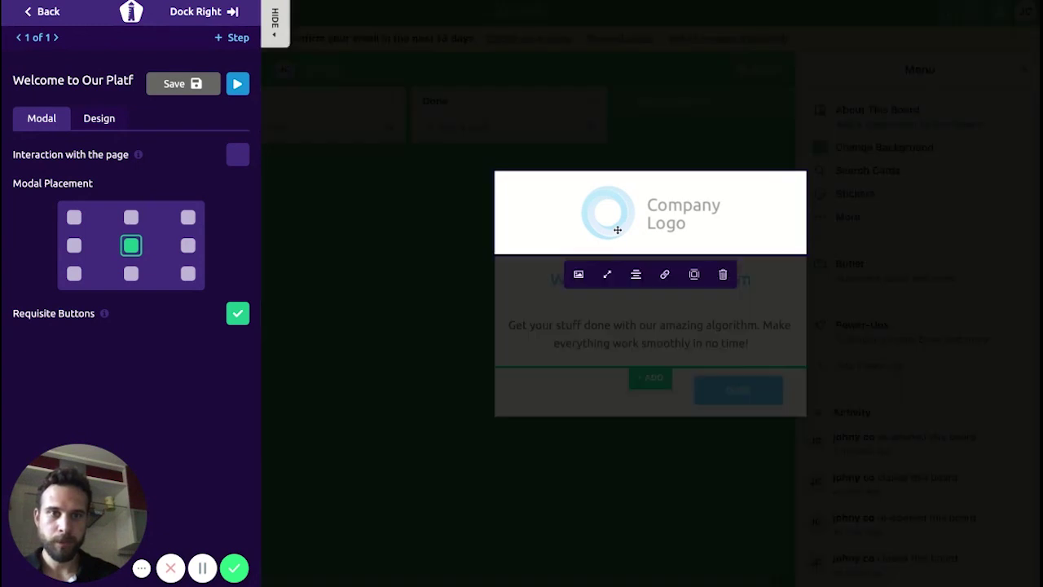
click(723, 275)
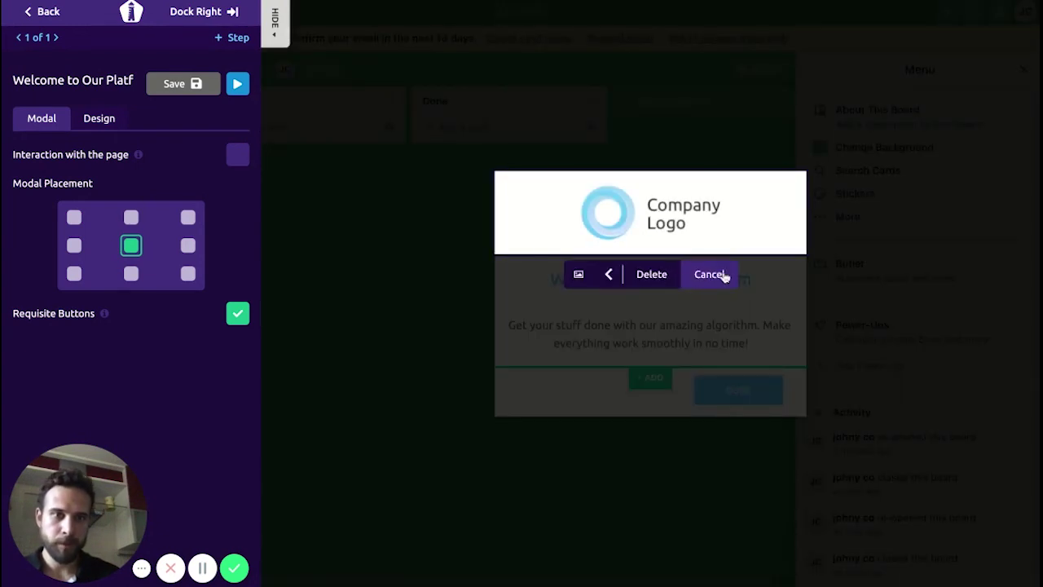
click(654, 275)
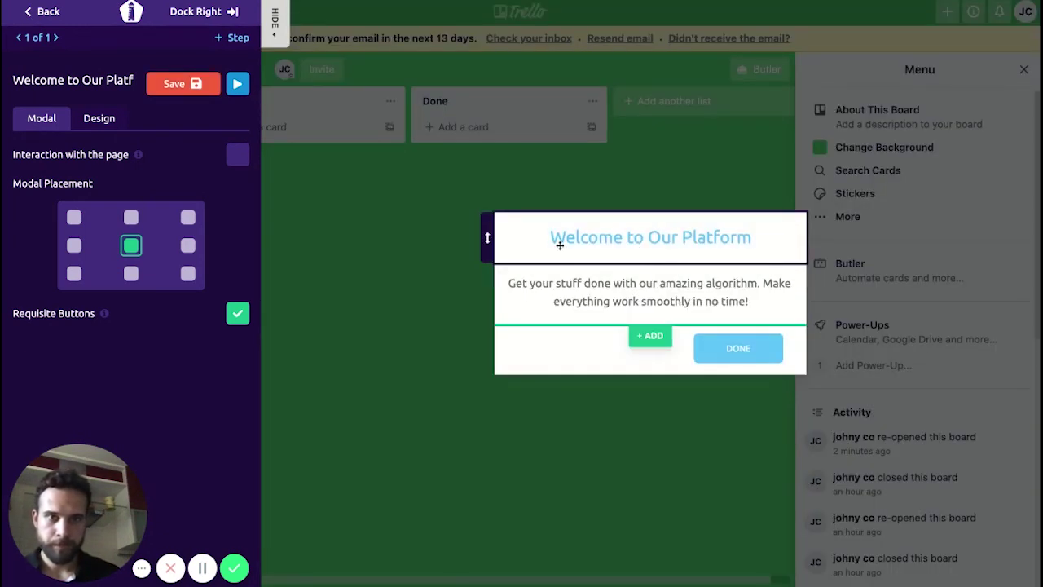
Replace the modal's body text with "Hello, in this video im going to show you how to close and delete boards in Trello"
click(586, 289)
key(ctrl+a)
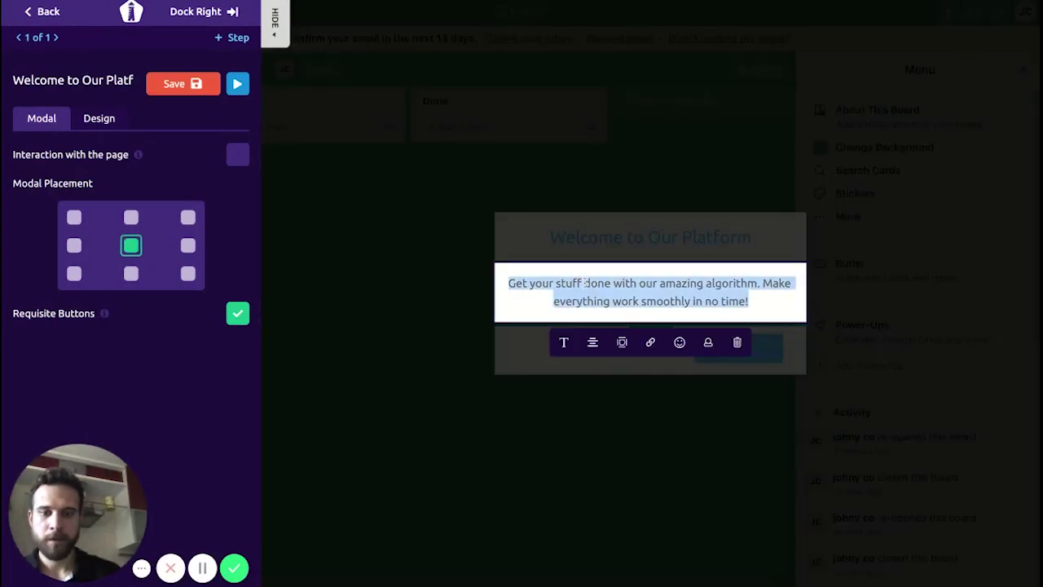
text(hELLO)
key(BackSpace)
key(BackSpace)
key(BackSpace)
key(BackSpace)
key(BackSpace)
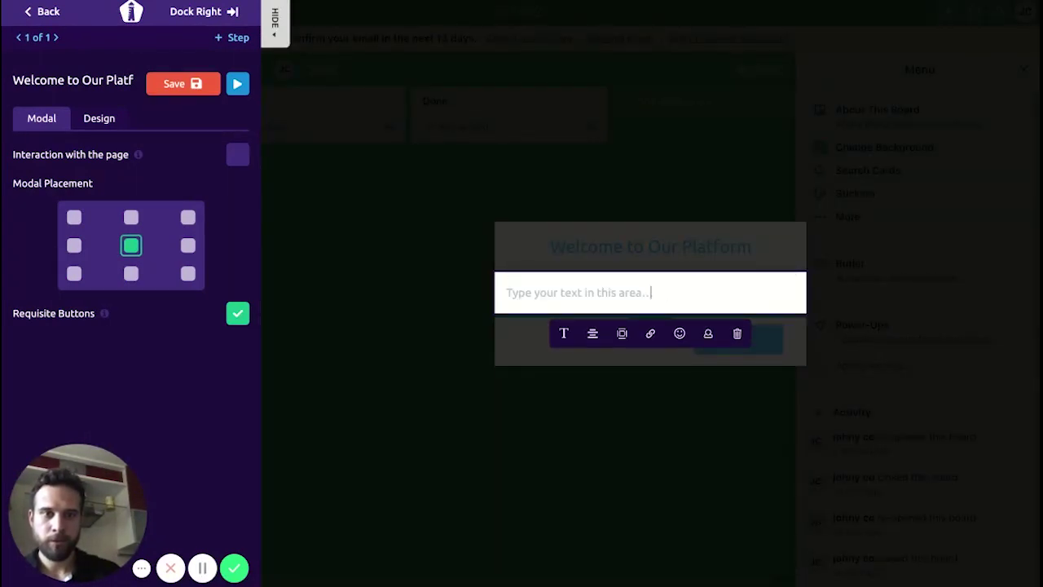
text(Hello)
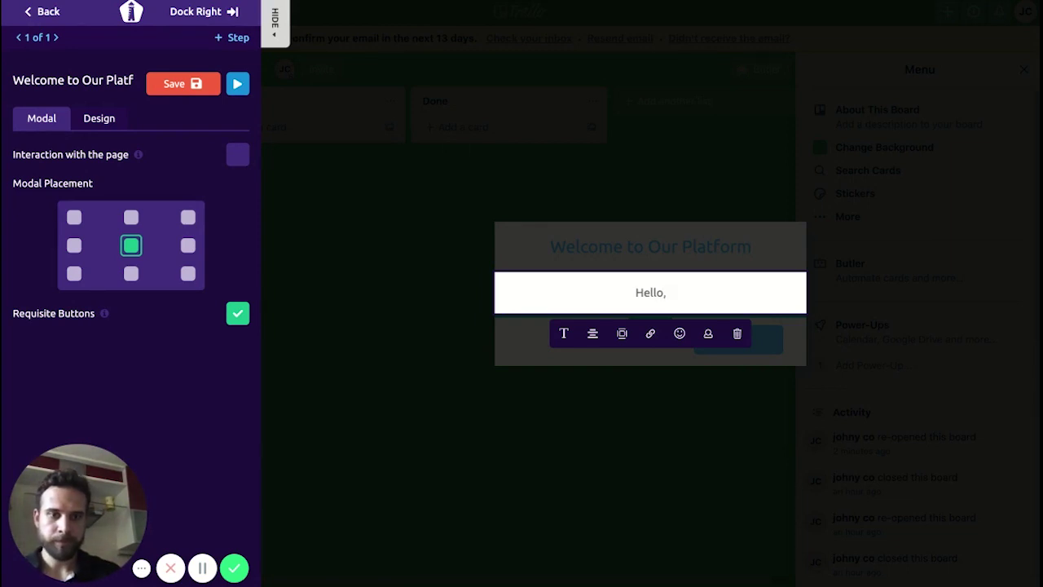
text(, in )
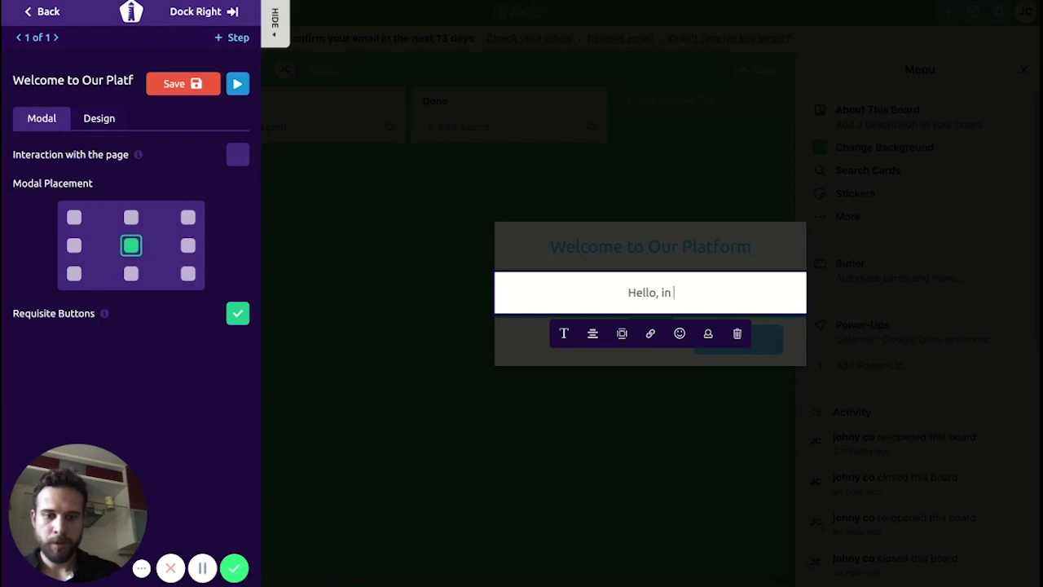
text(this video )
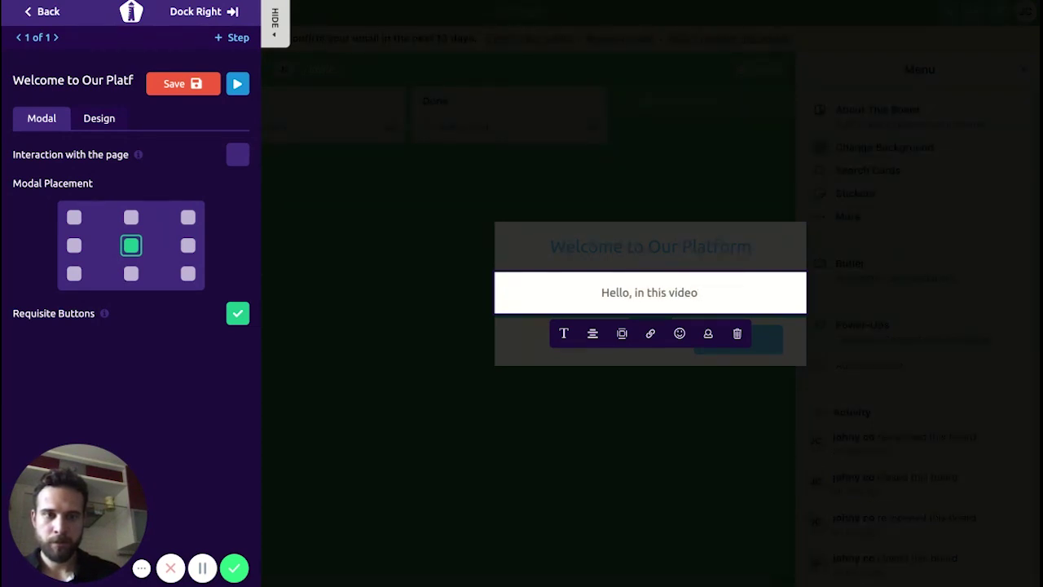
text(im a)
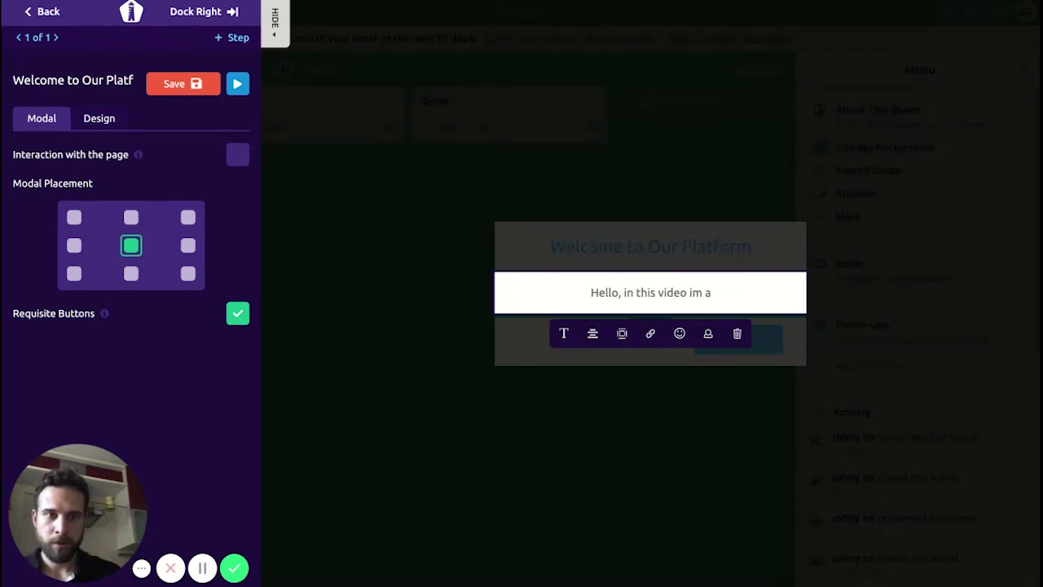
key(BackSpace)
text(going )
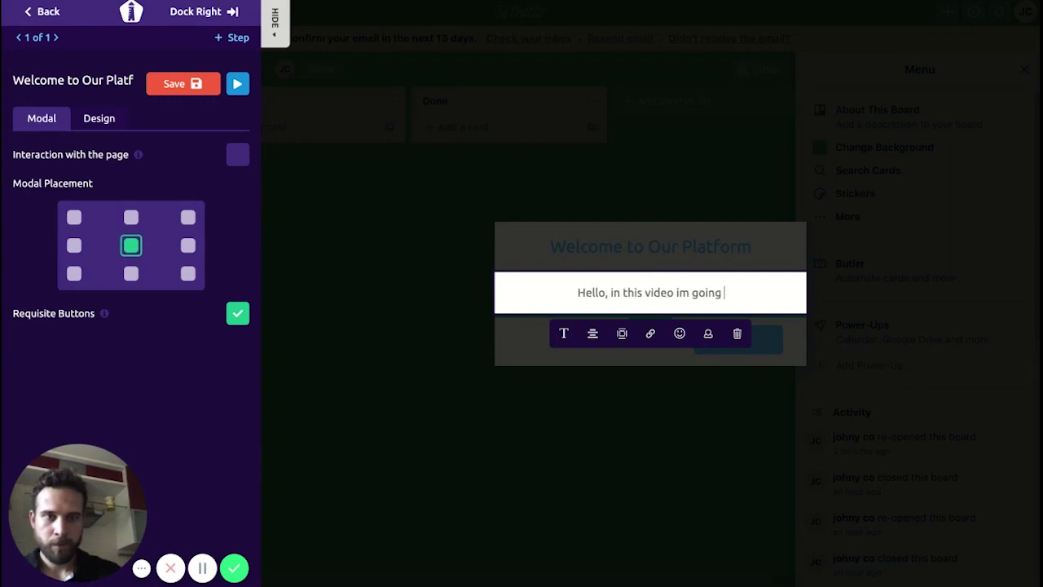
text(to show you ho)
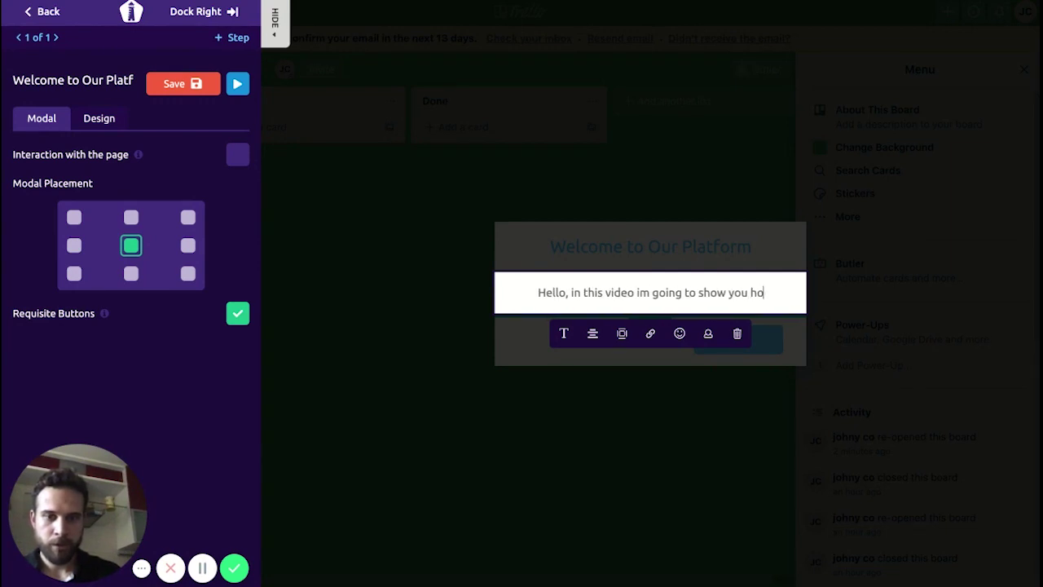
text(w to close and)
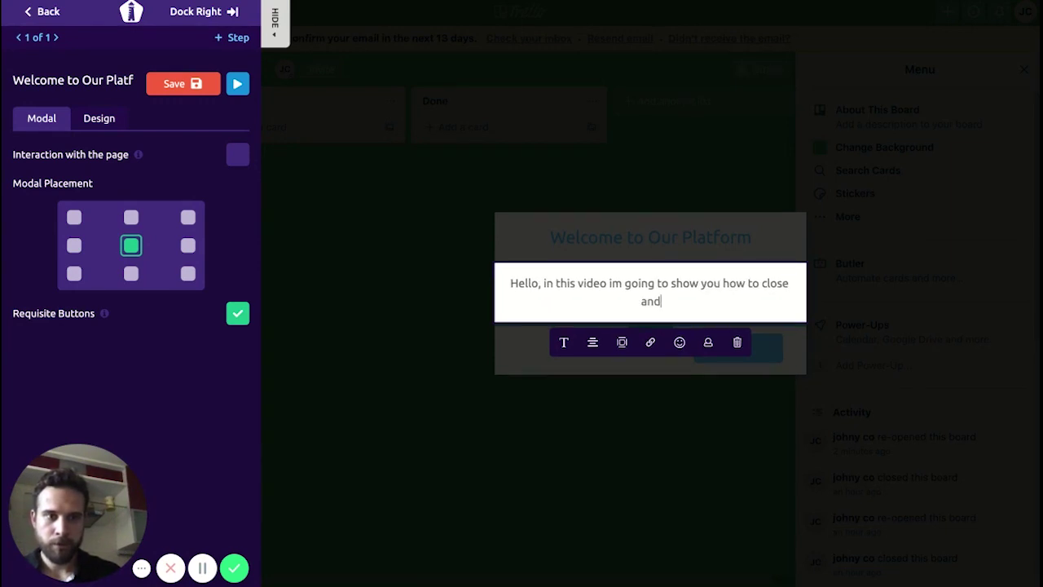
text( delete)
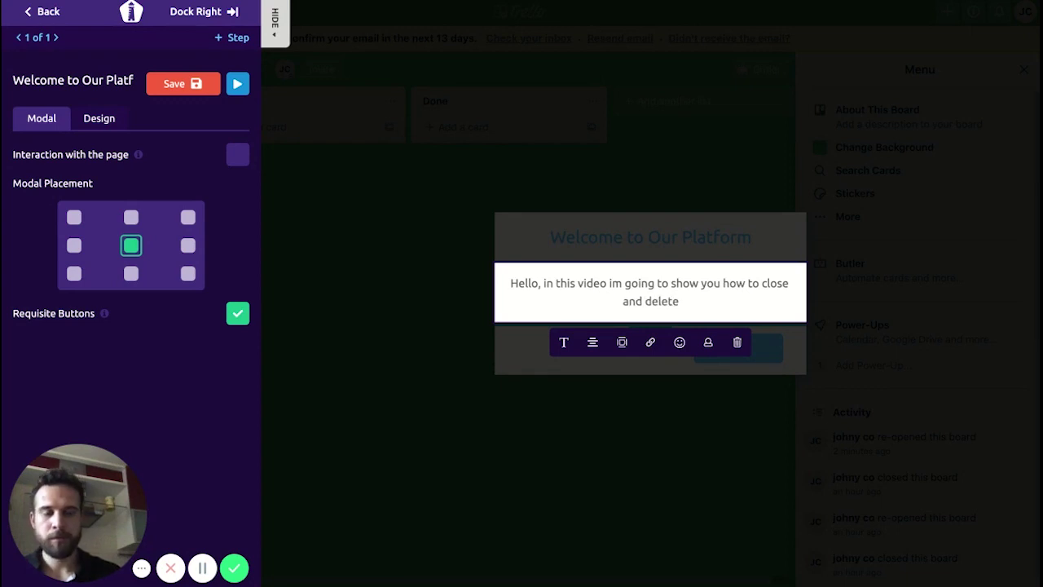
text( boar)
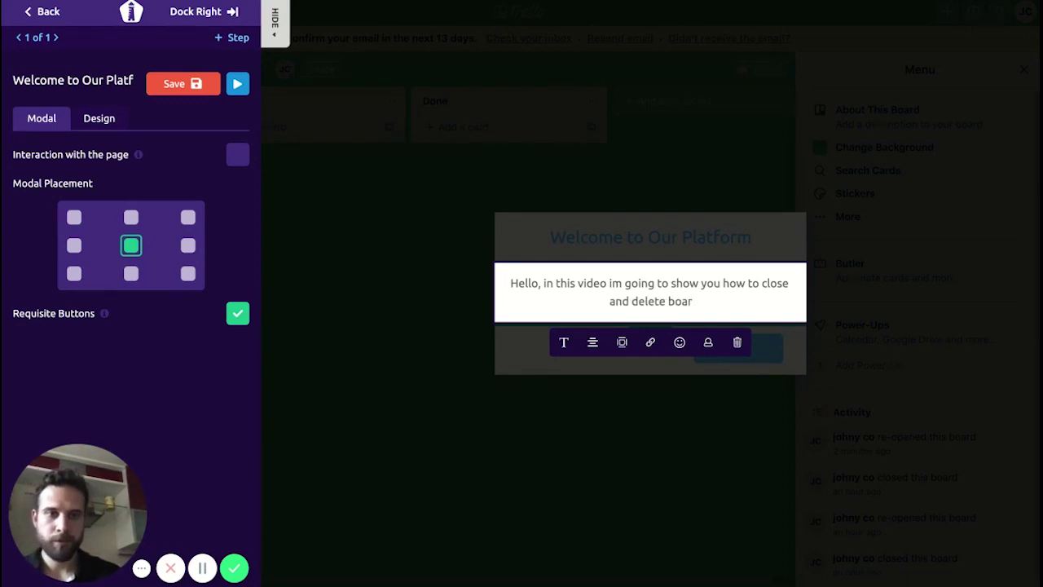
text(ds in tRELL)
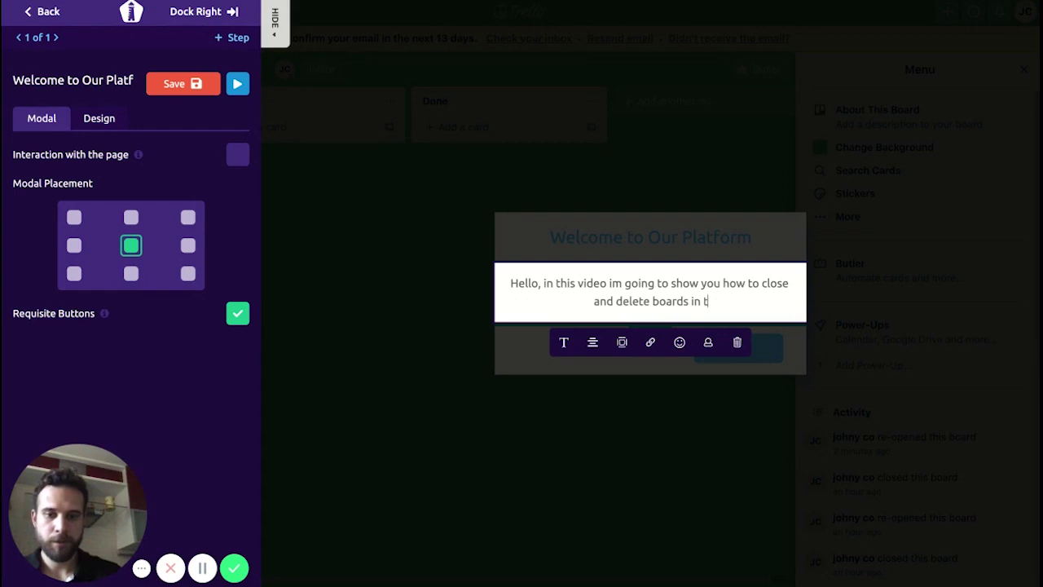
key(BackSpace)
key(BackSpace)
key(BackSpace)
key(BackSpace)
key(BackSpace)
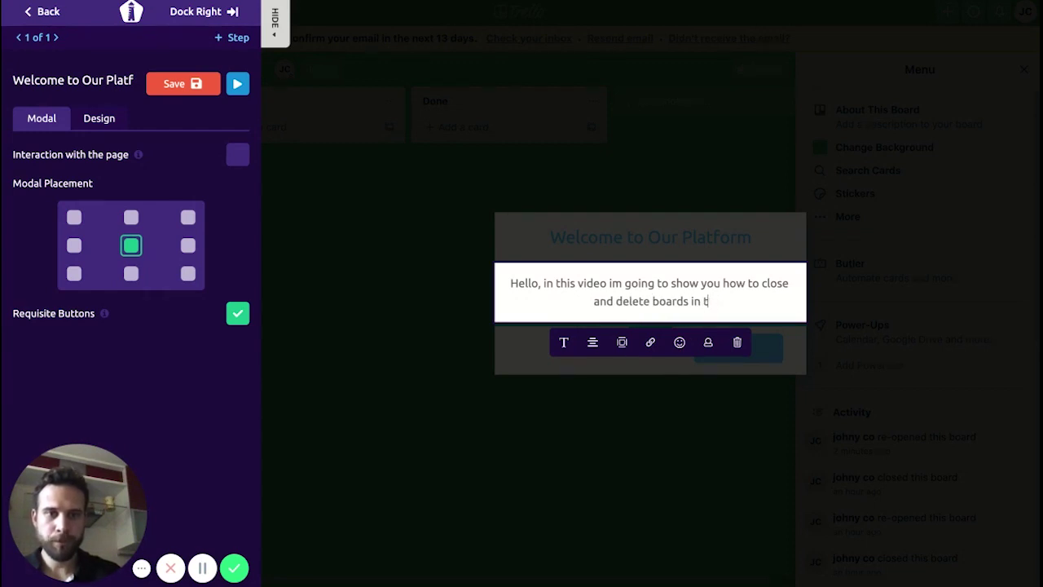
text(Trello)
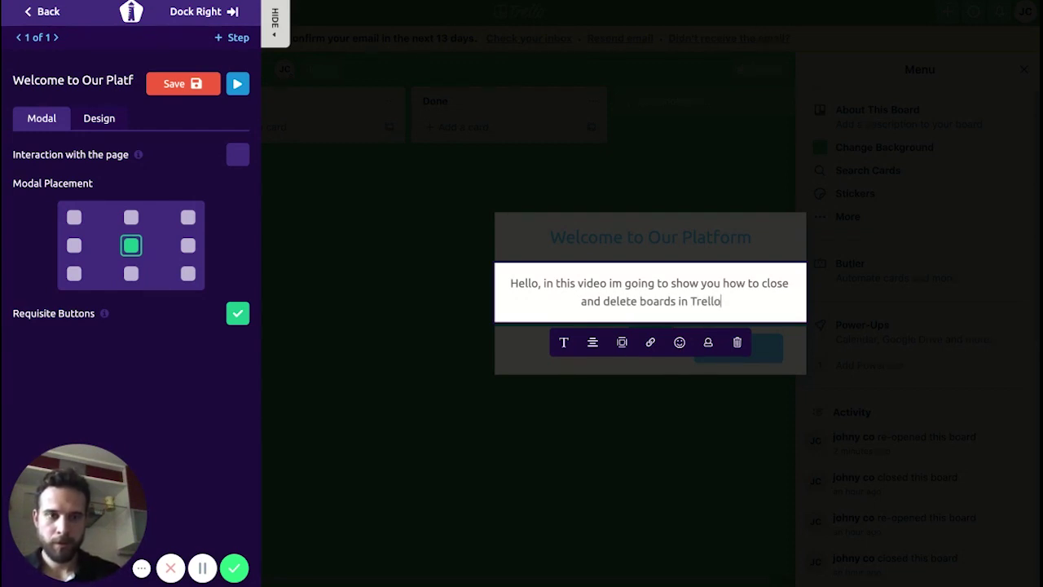
click(536, 355)
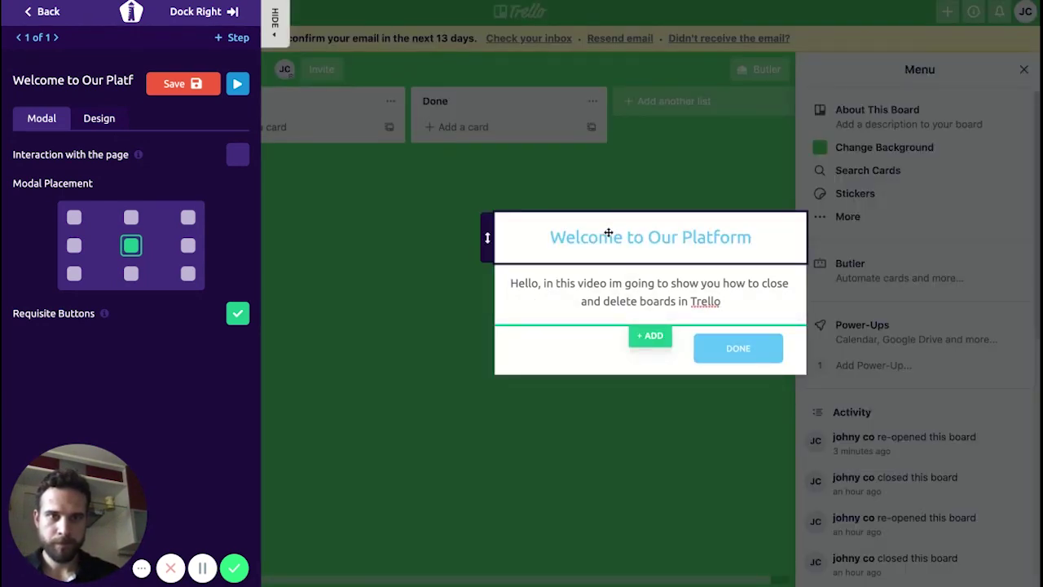
Add an image component below the modal's body text and fill it with the copied Jedi picture
click(642, 339)
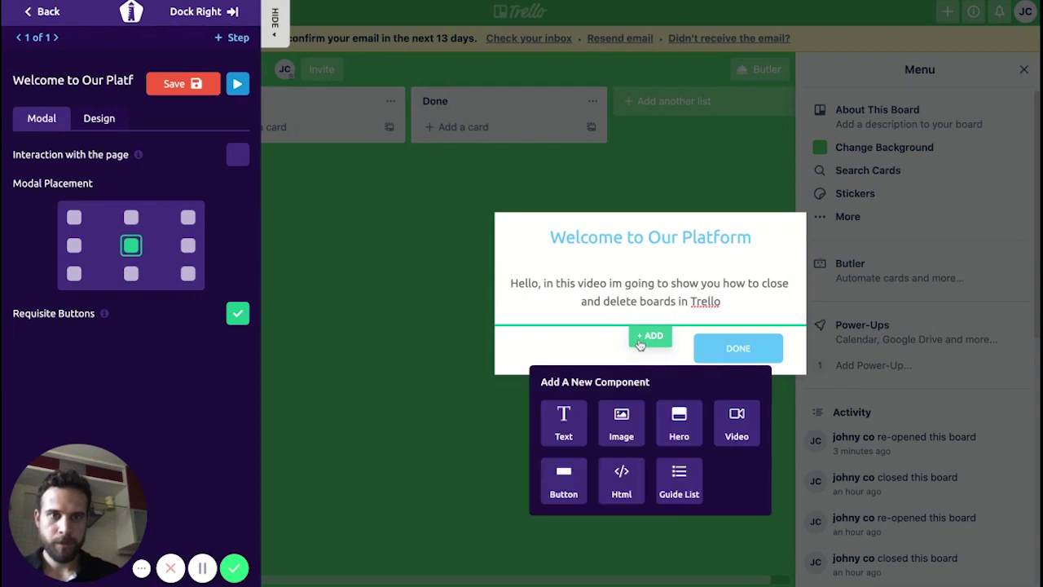
click(633, 427)
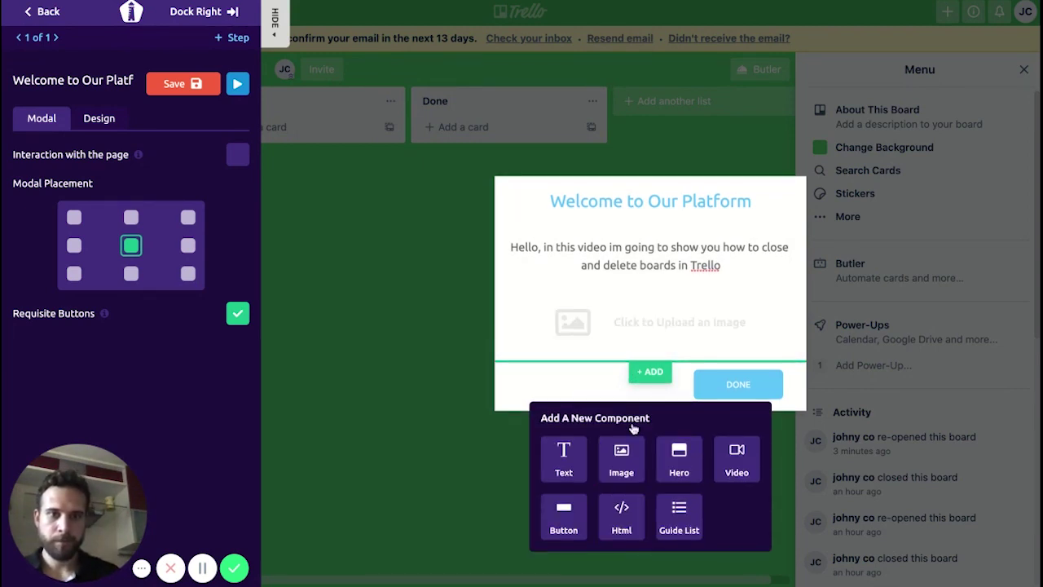
click(623, 340)
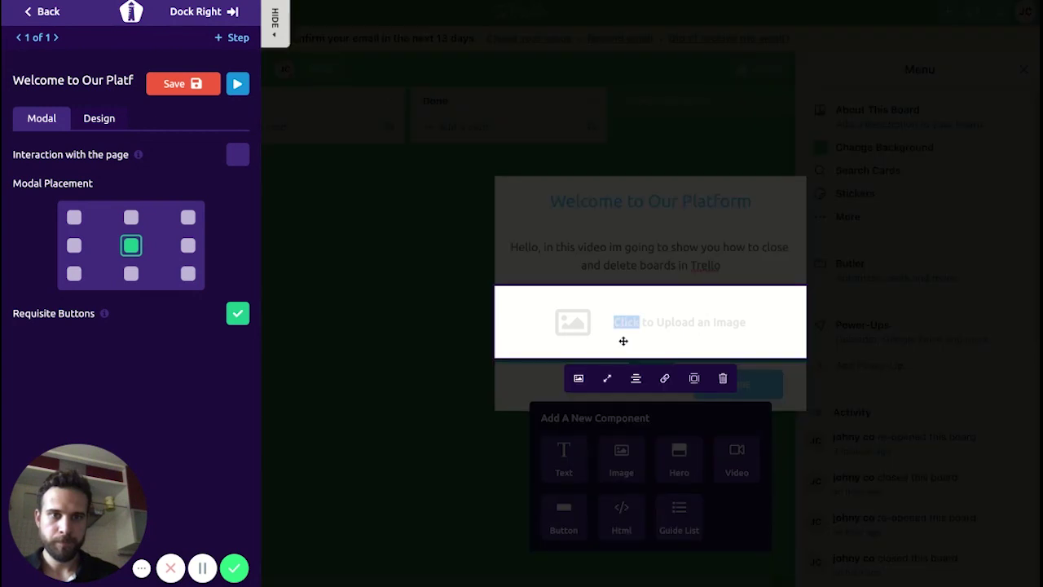
key(ctrl+v)
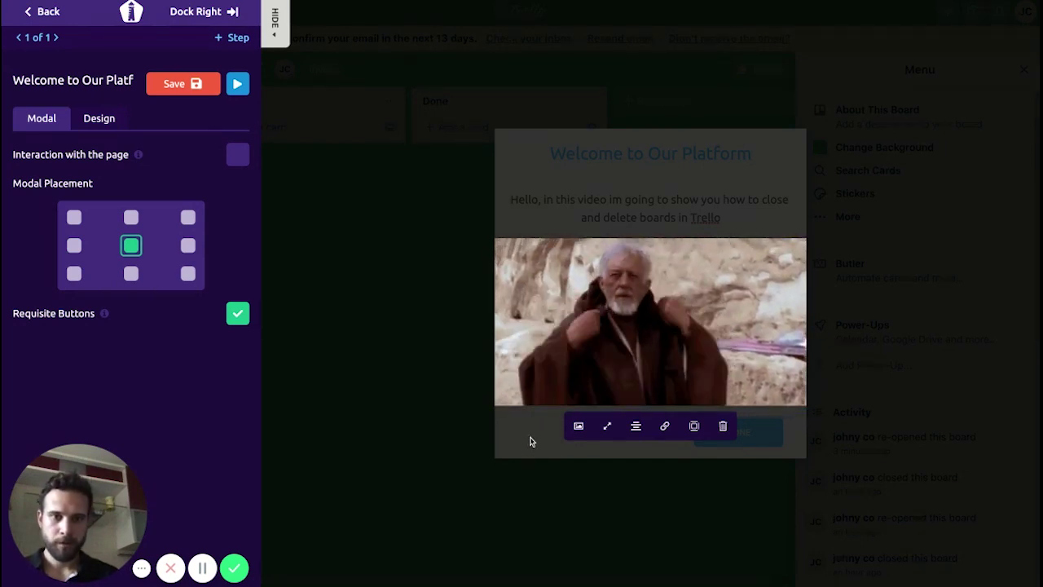
Move the modal's body text below the picture and delete the "Welcome to Our Platform" heading
click(531, 439)
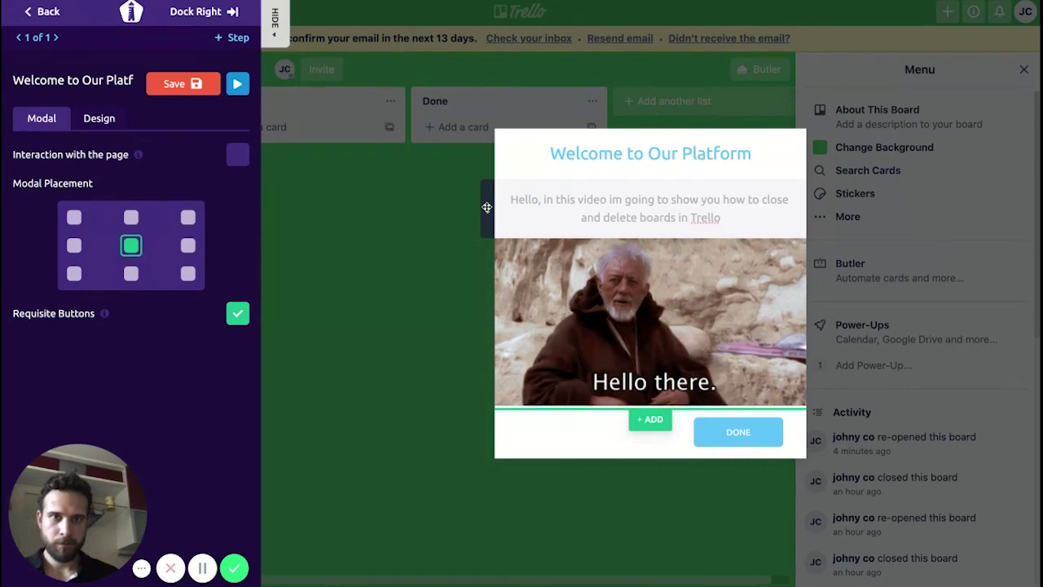
drag(486, 208, 487, 262)
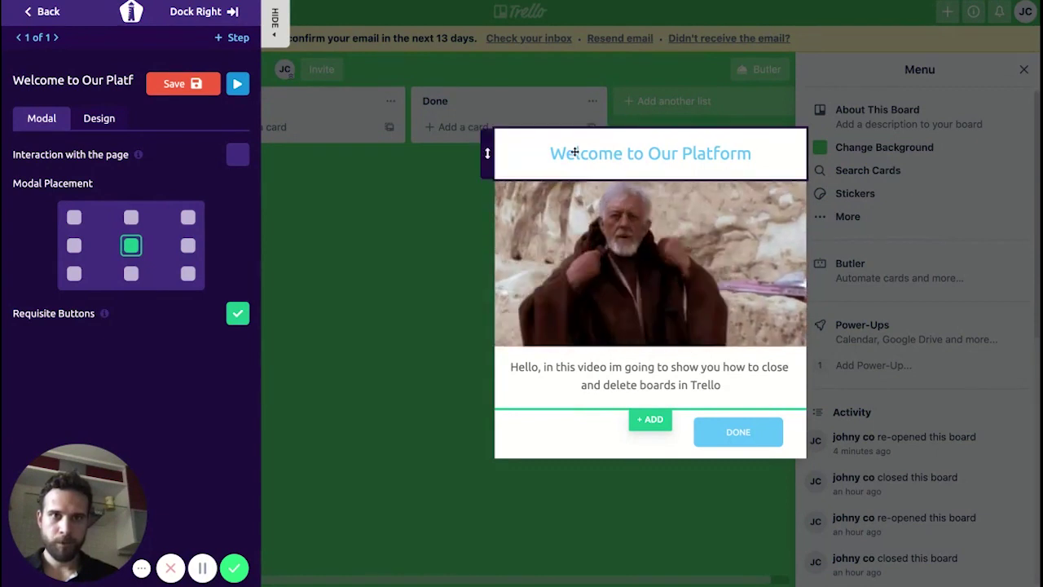
click(575, 153)
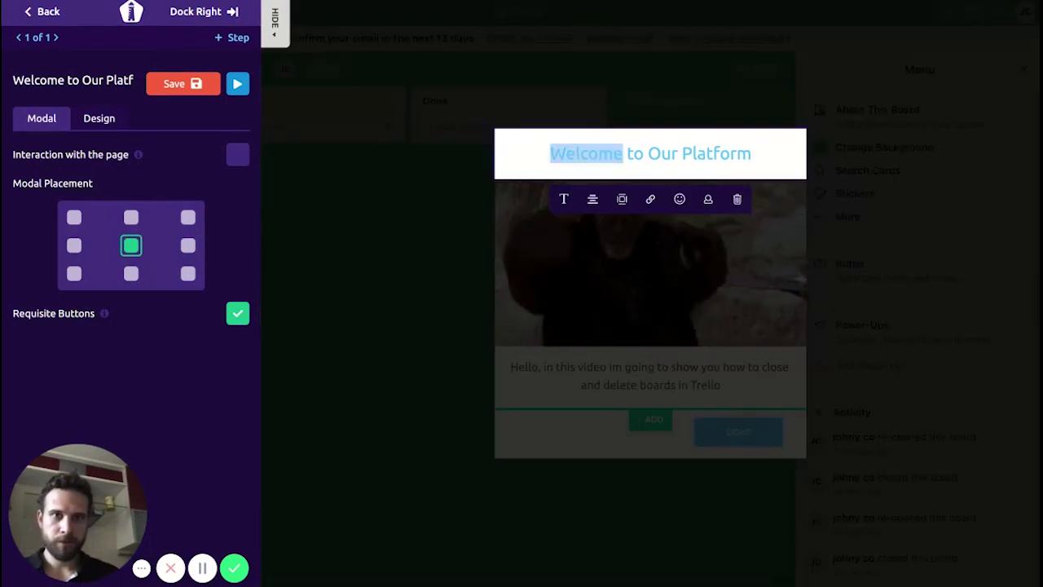
click(738, 201)
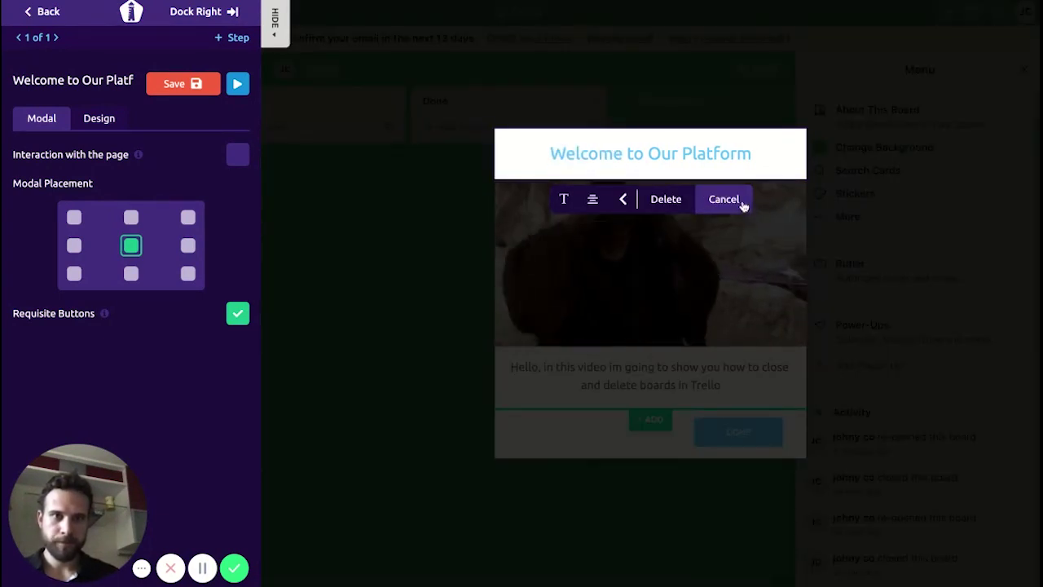
click(677, 202)
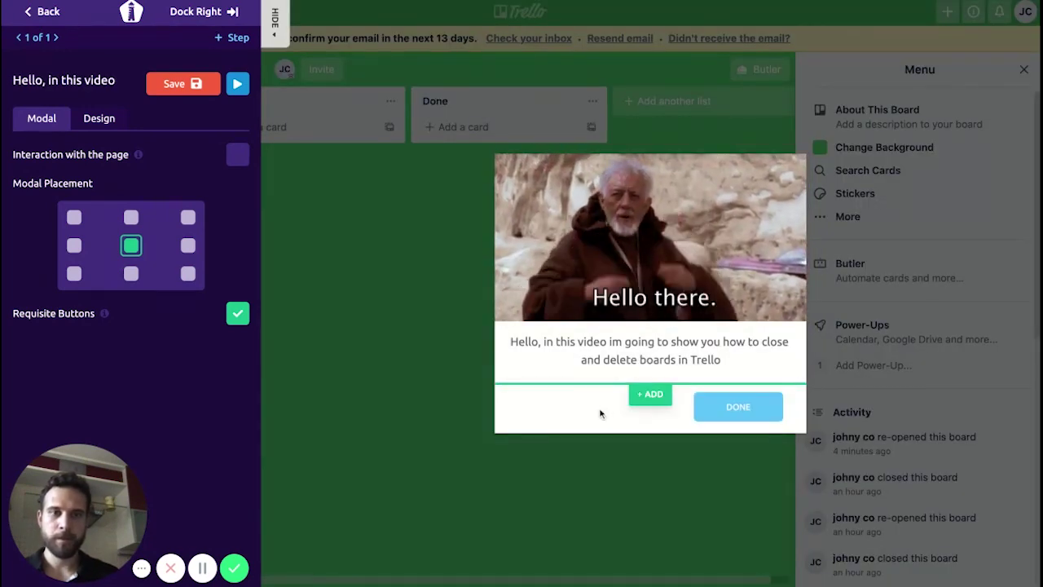
Relabel the modal's Done button as "Next" and save the step with the modal placed in the centre of the page
double_click(750, 407)
text(Next)
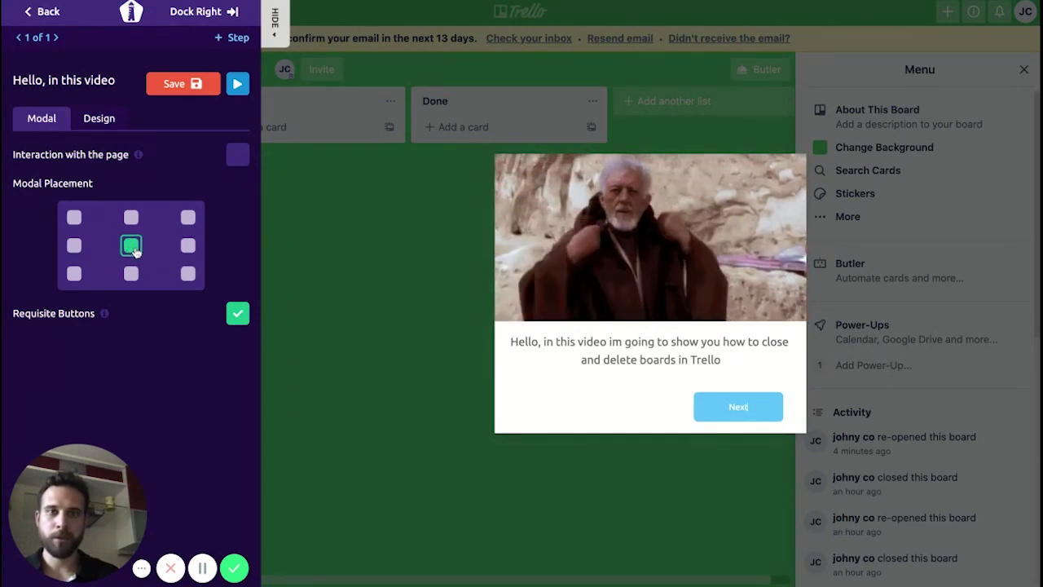
click(188, 216)
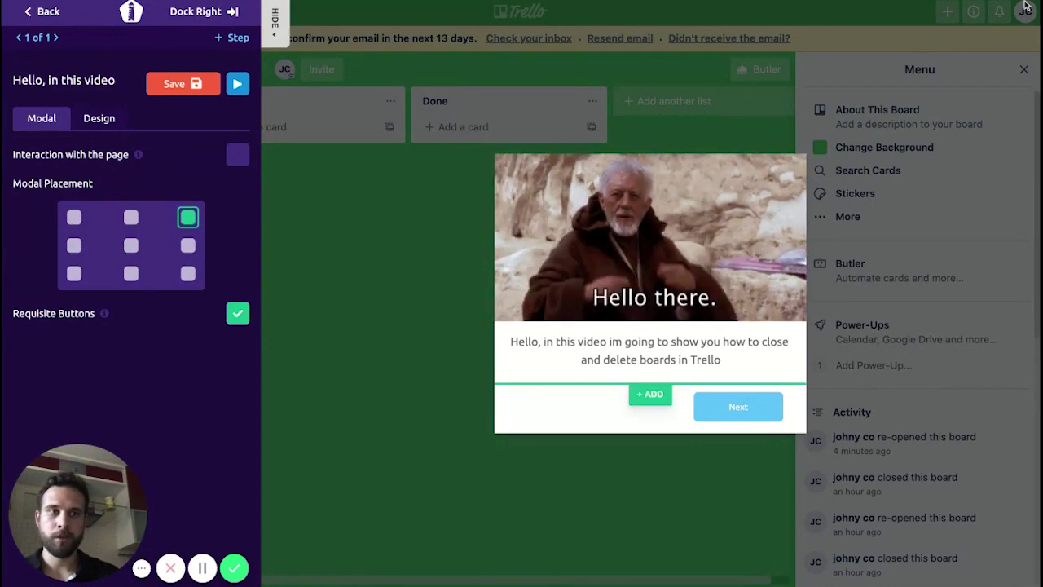
click(130, 247)
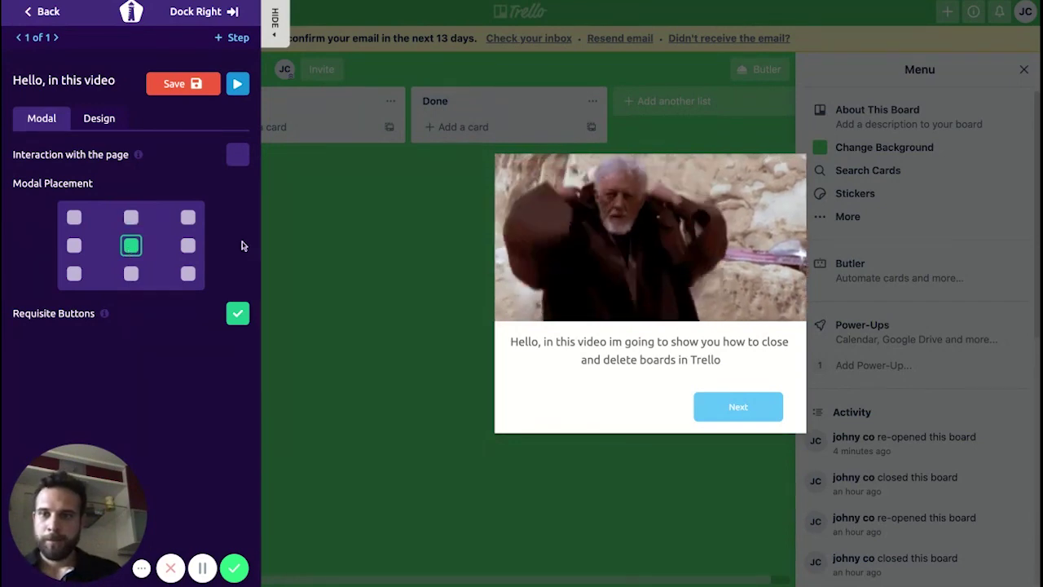
click(192, 88)
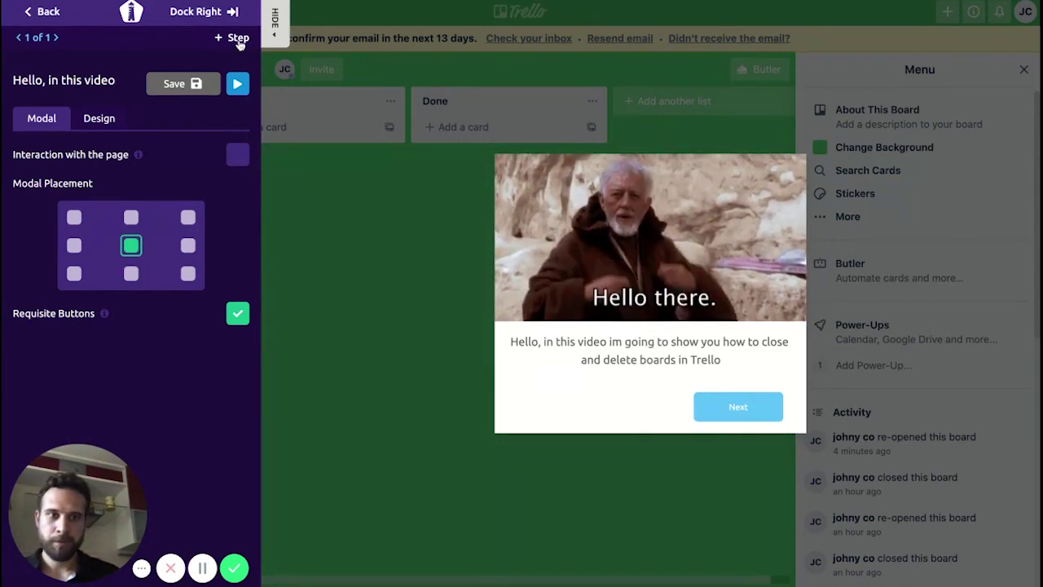
Add a second guide step as a tooltip created from scratch, attached to the More entry of the Trello board menu
click(238, 40)
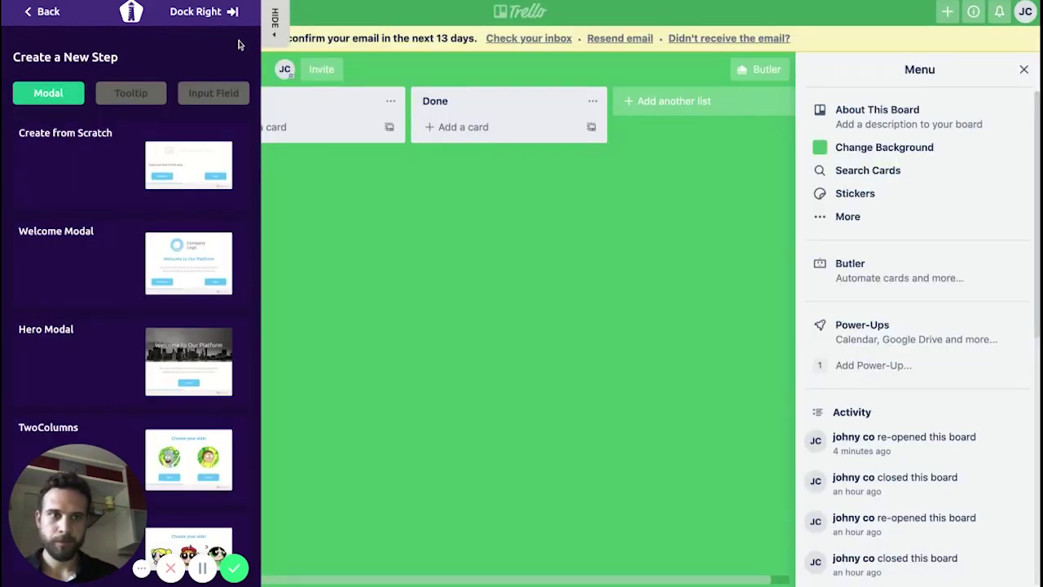
click(150, 95)
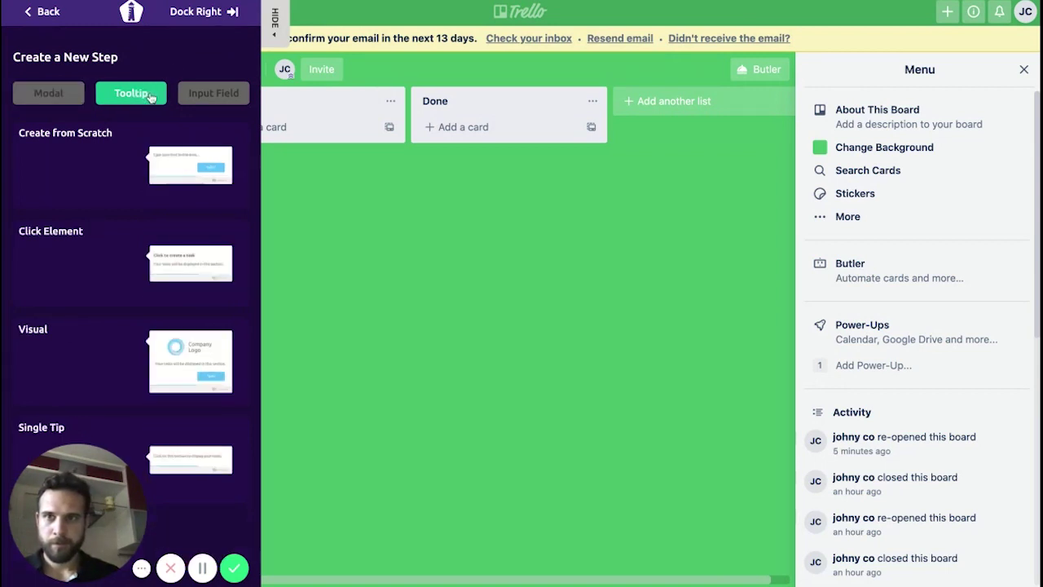
click(184, 162)
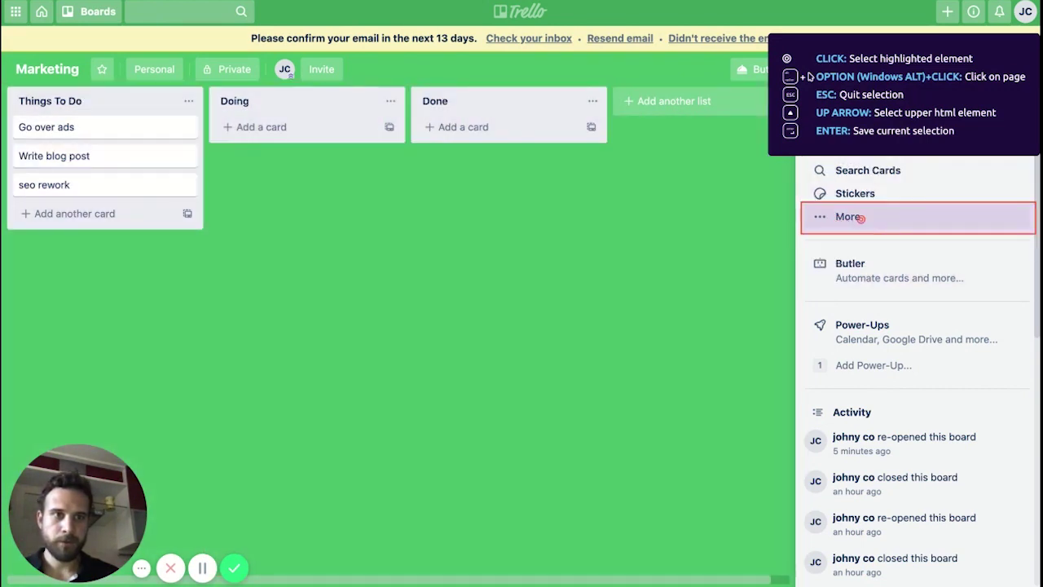
click(866, 218)
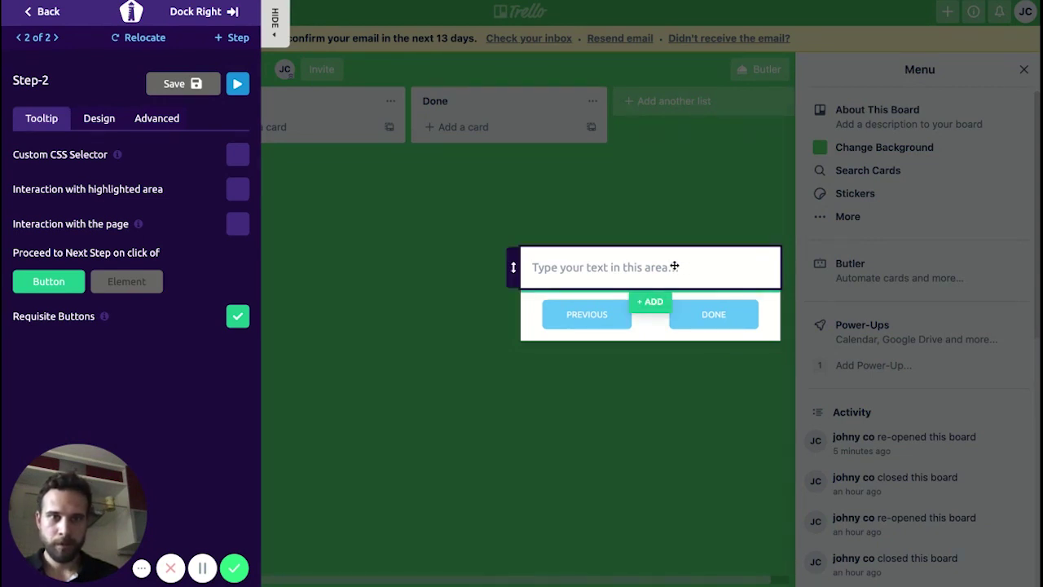
Set the tooltip's text to "Click here" and relabel its Done button as "Next"
click(622, 267)
text(cLic)
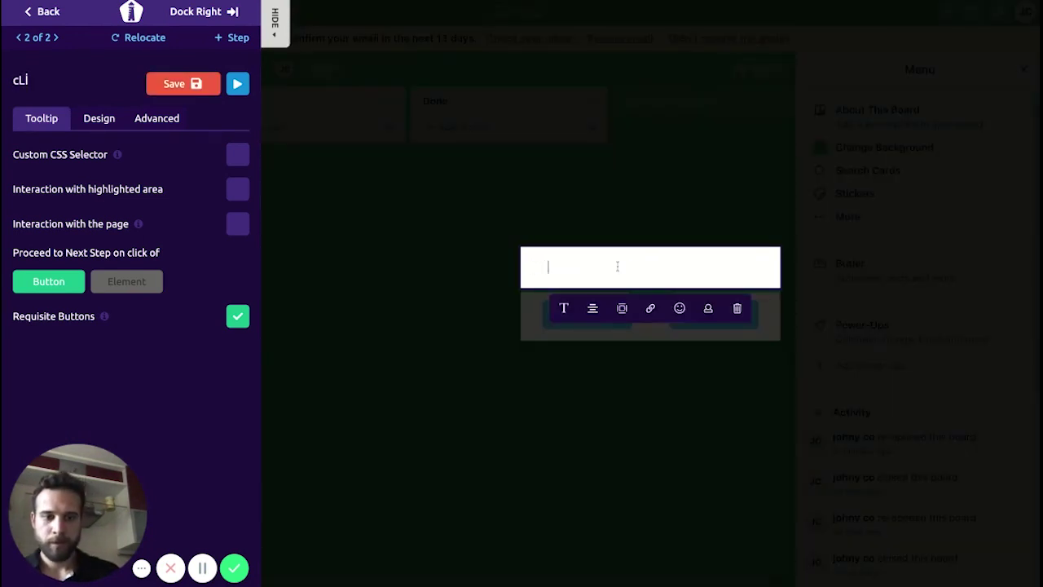
key(BackSpace)
key(BackSpace)
key(BackSpace)
key(BackSpace)
text(C)
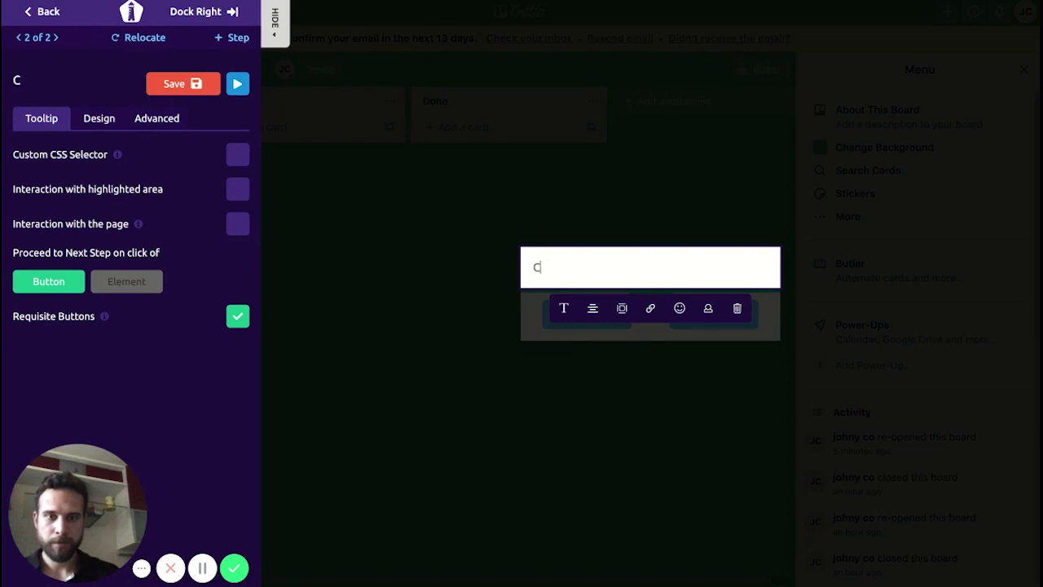
text(lick here)
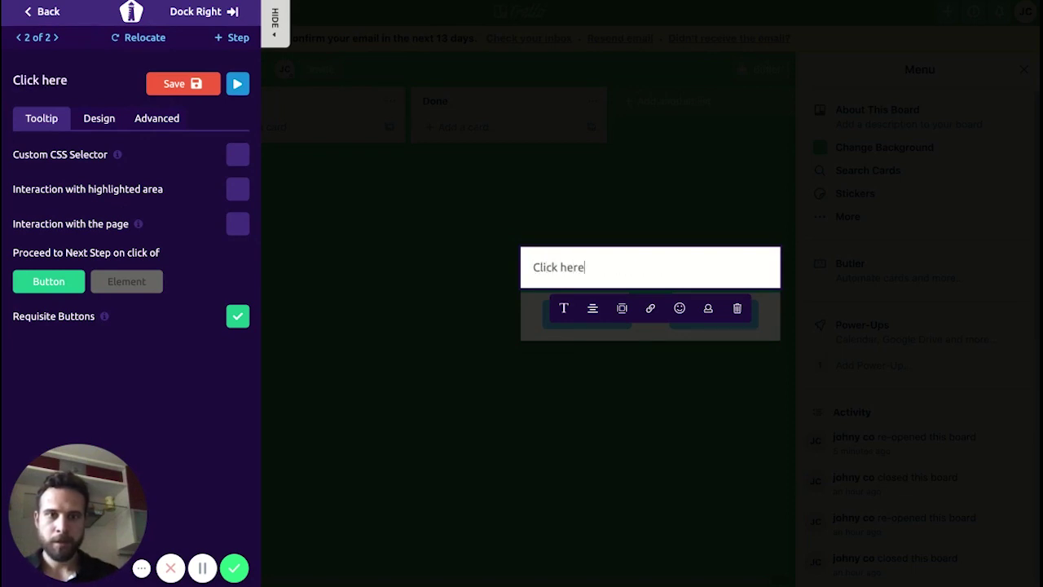
click(561, 365)
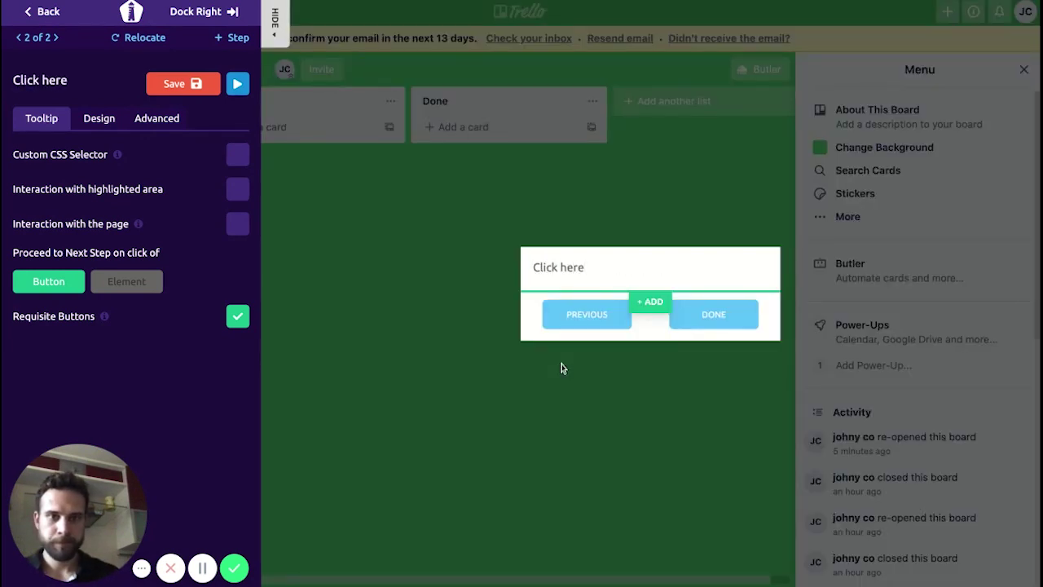
double_click(713, 318)
text(Next)
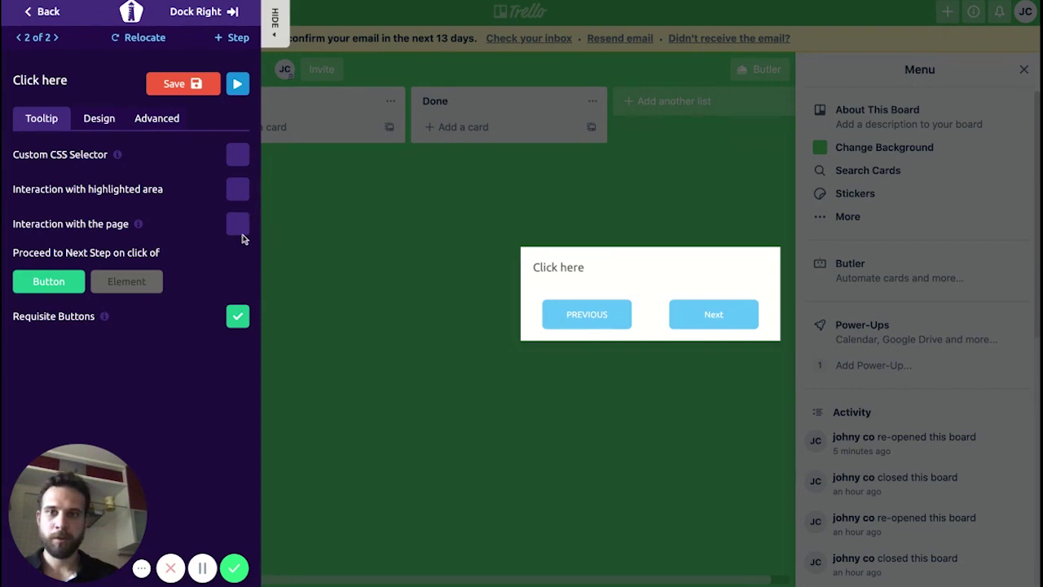
Allow interaction with the page, make the tooltip proceed when the element is clicked, and save the step
click(238, 225)
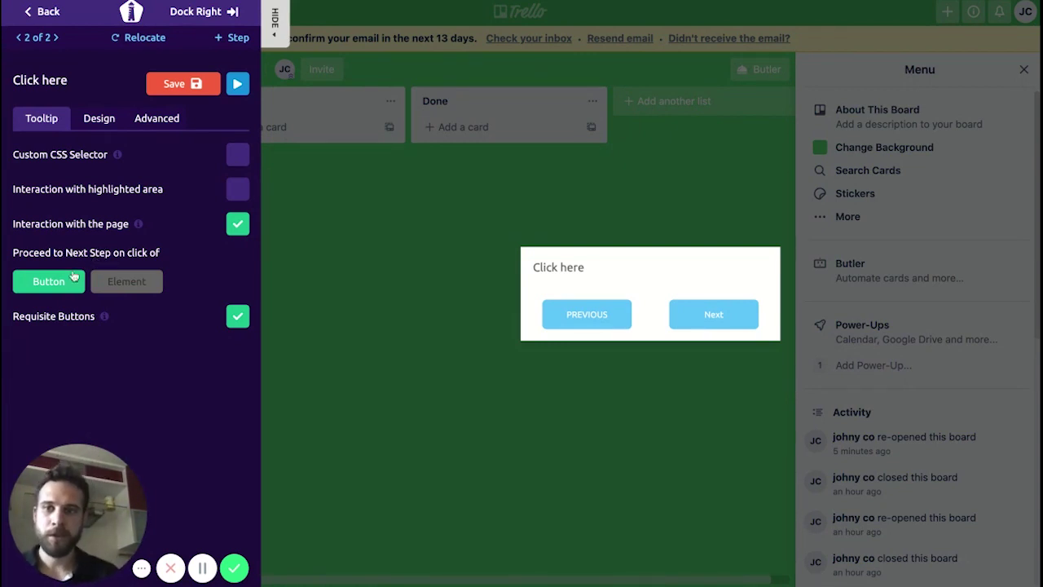
click(127, 281)
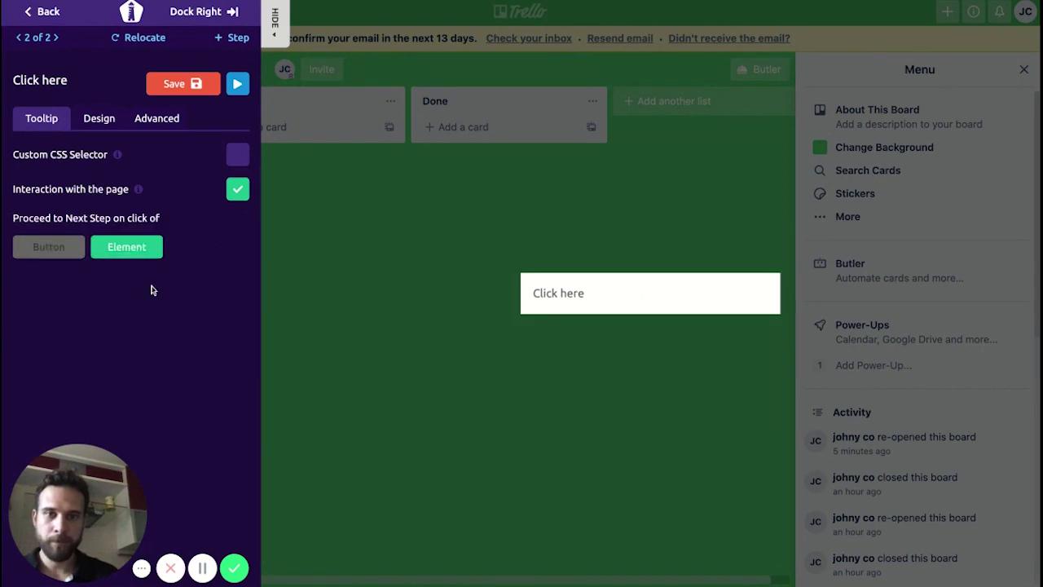
click(195, 84)
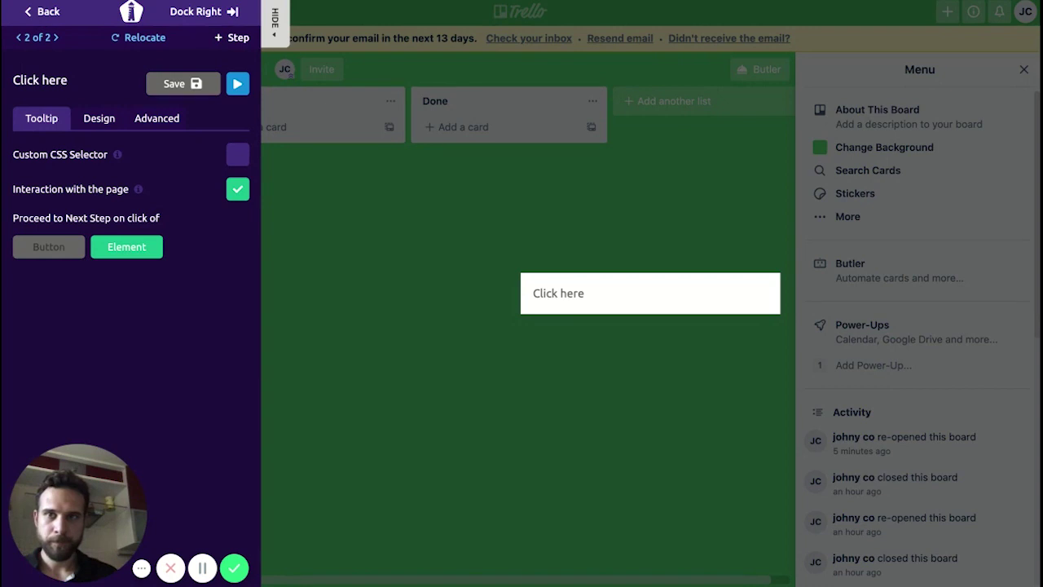
Add a third guide step as a tooltip created from scratch, attached to Close Board... in Trello's More menu
click(233, 37)
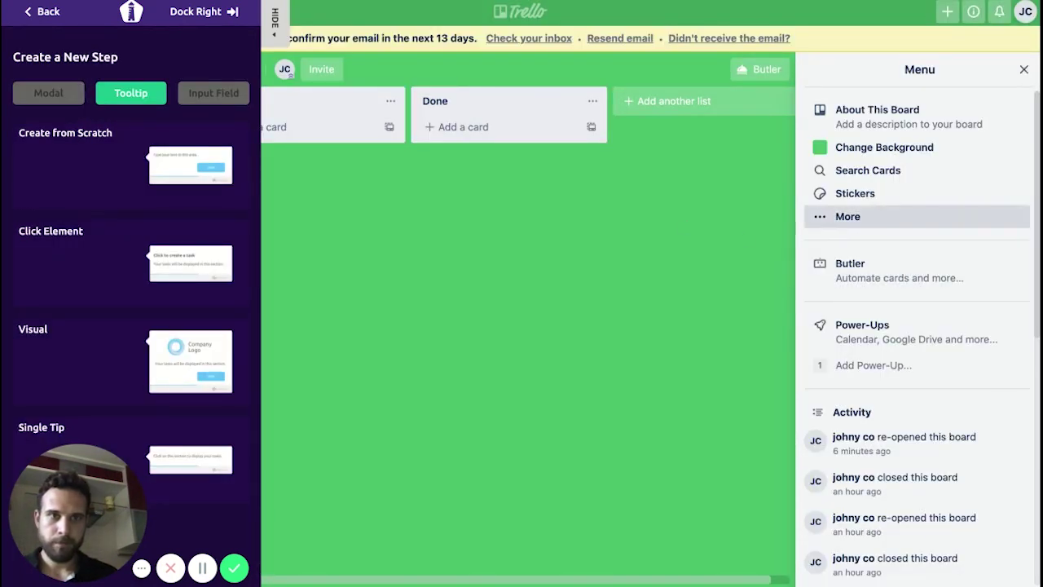
click(841, 226)
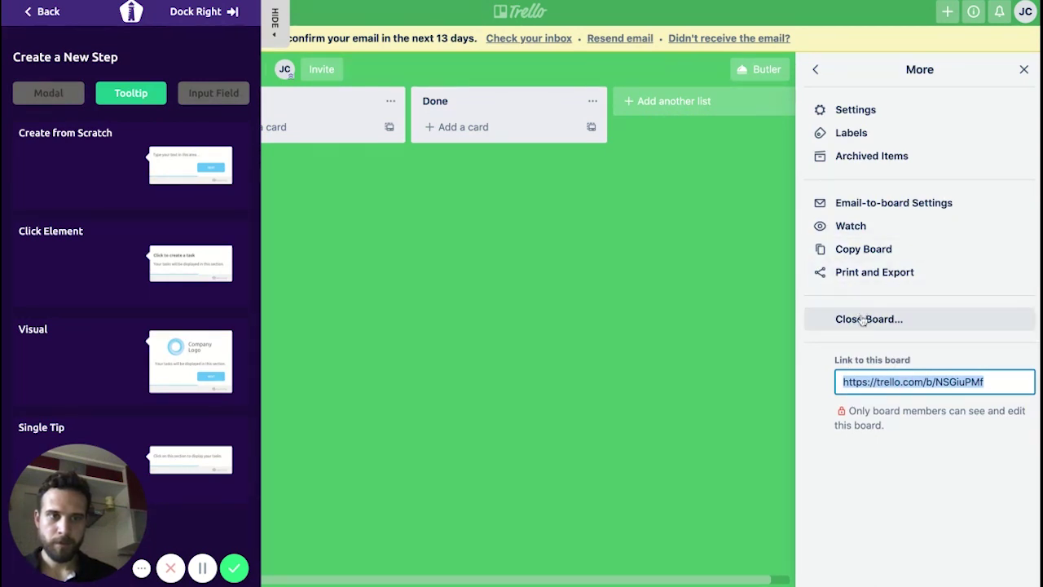
click(215, 155)
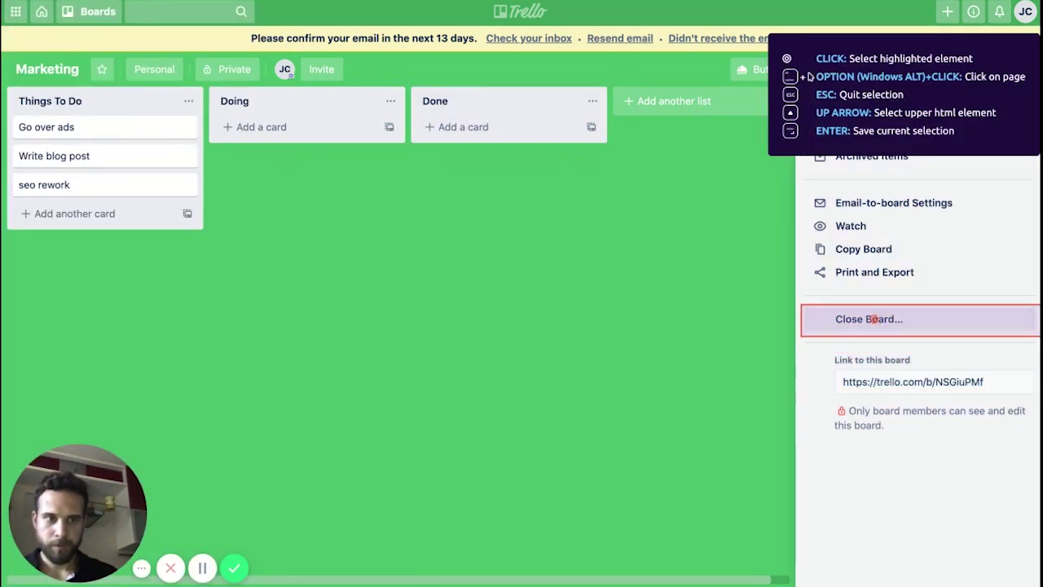
click(868, 319)
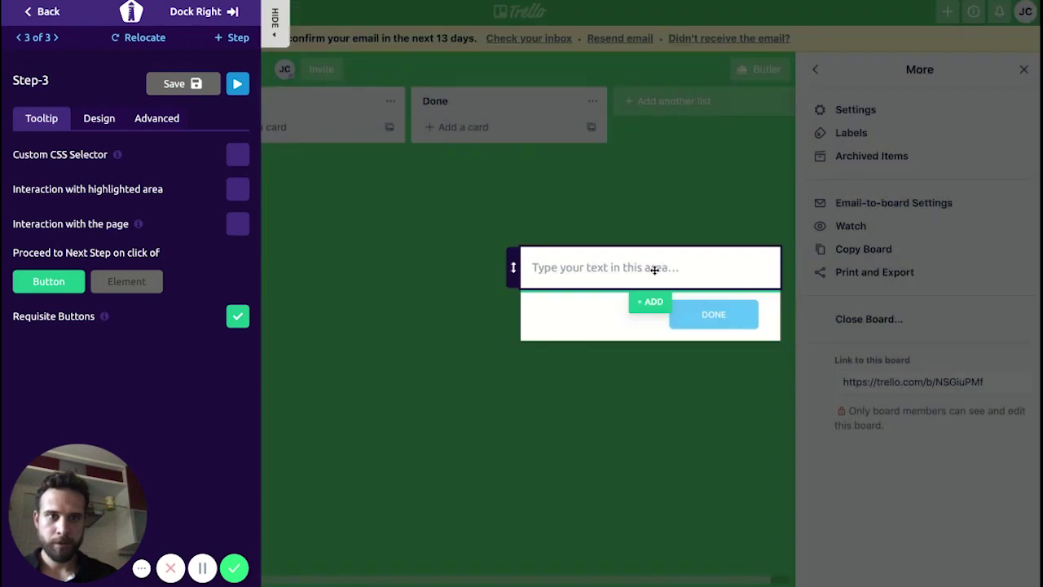
Set the third step's tooltip text to "Click here to close your board" followed by a line break
click(654, 270)
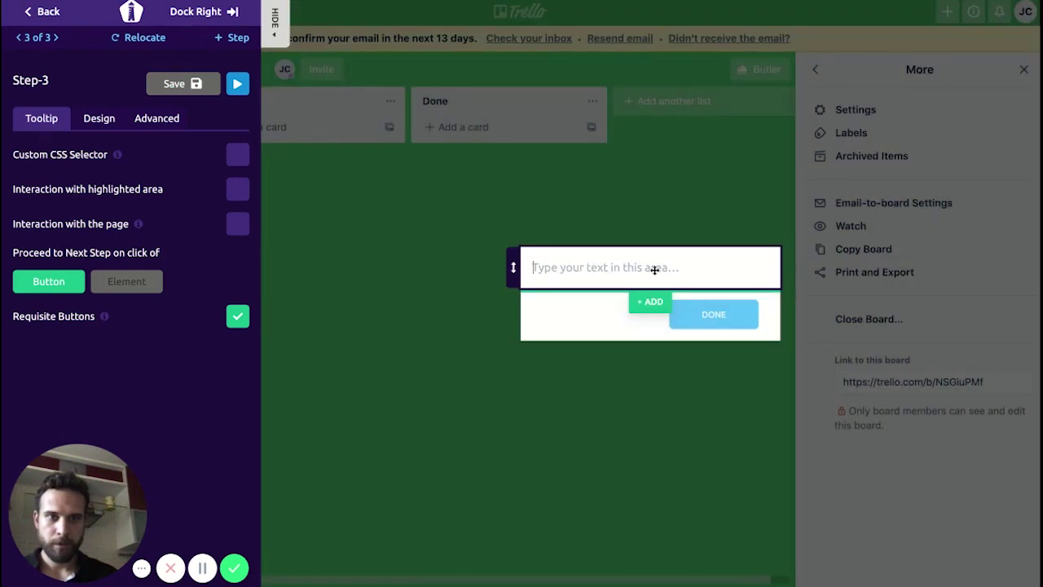
text(C)
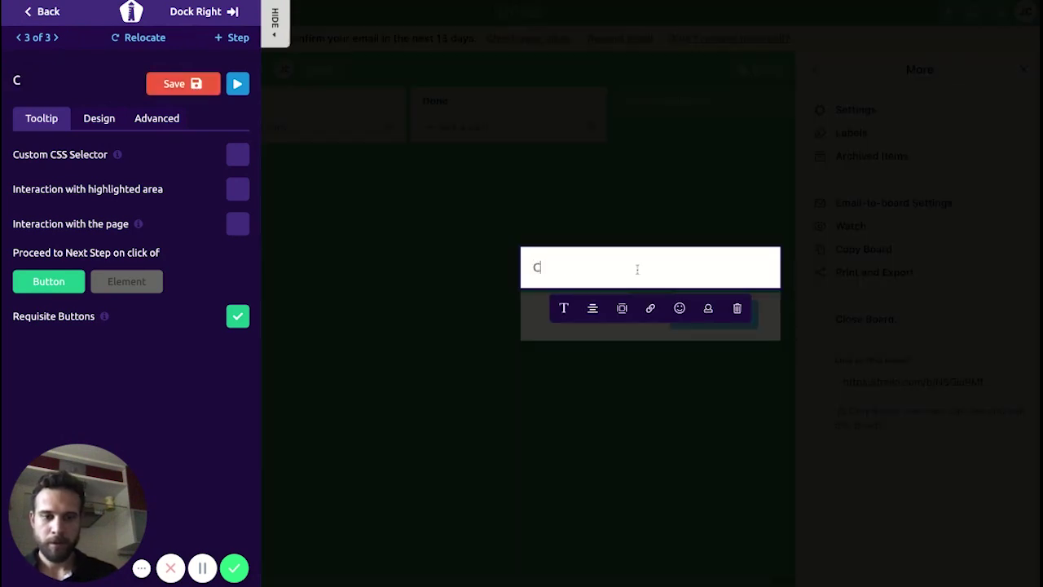
text(lick here )
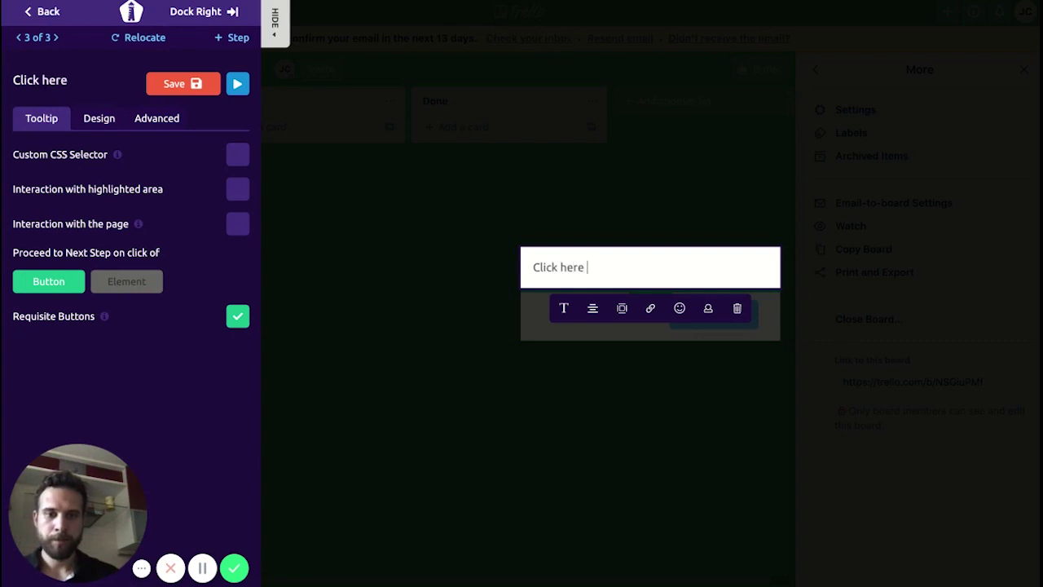
text(to clos)
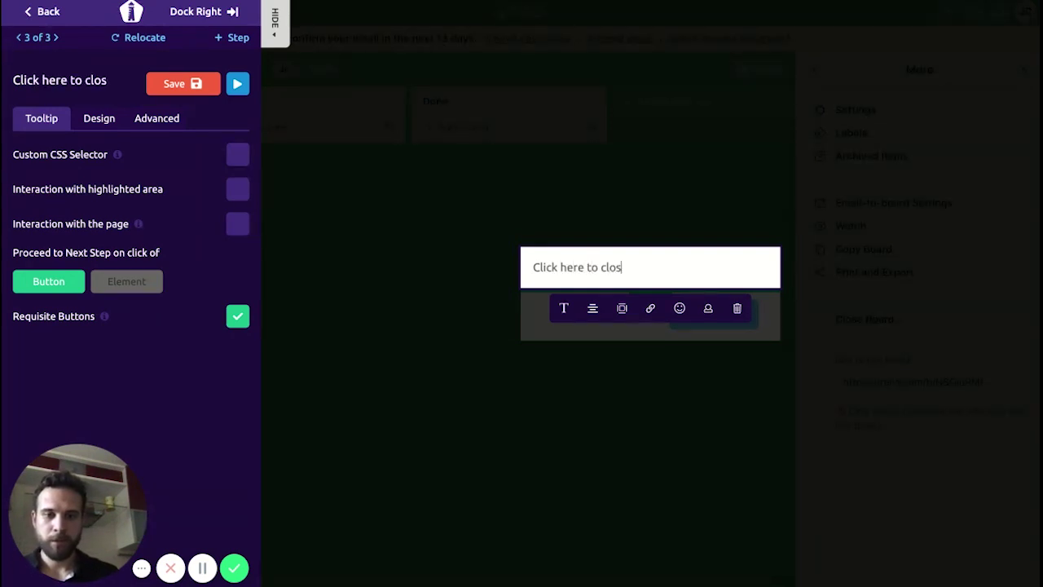
text(e your b)
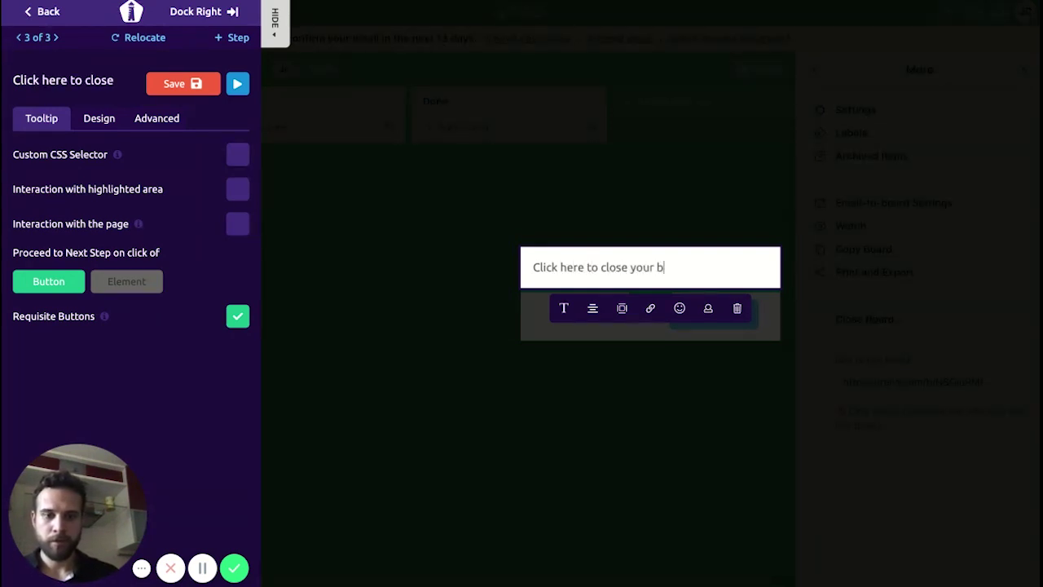
text(oard)
key(Return)
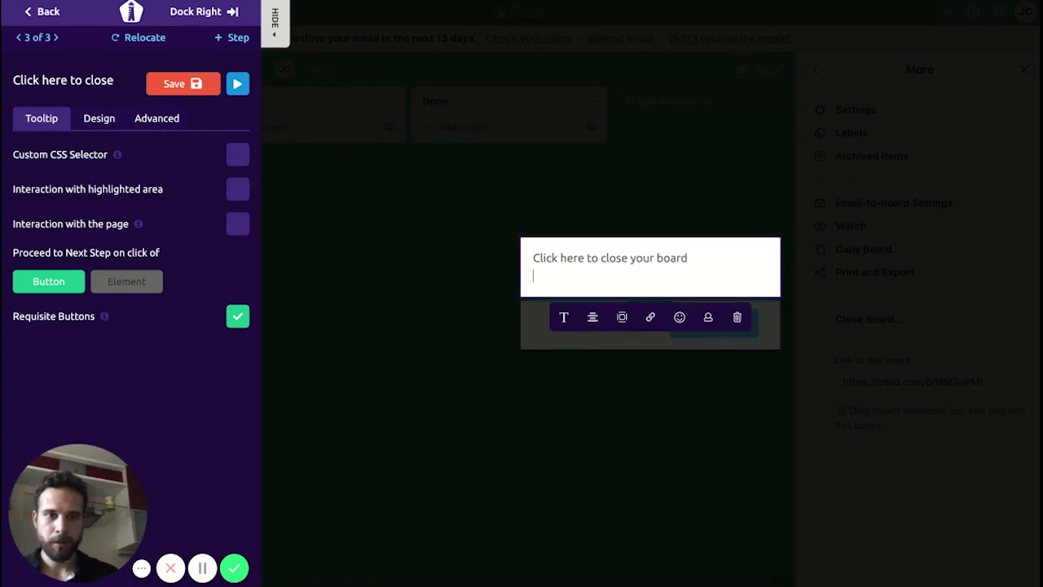
click(528, 343)
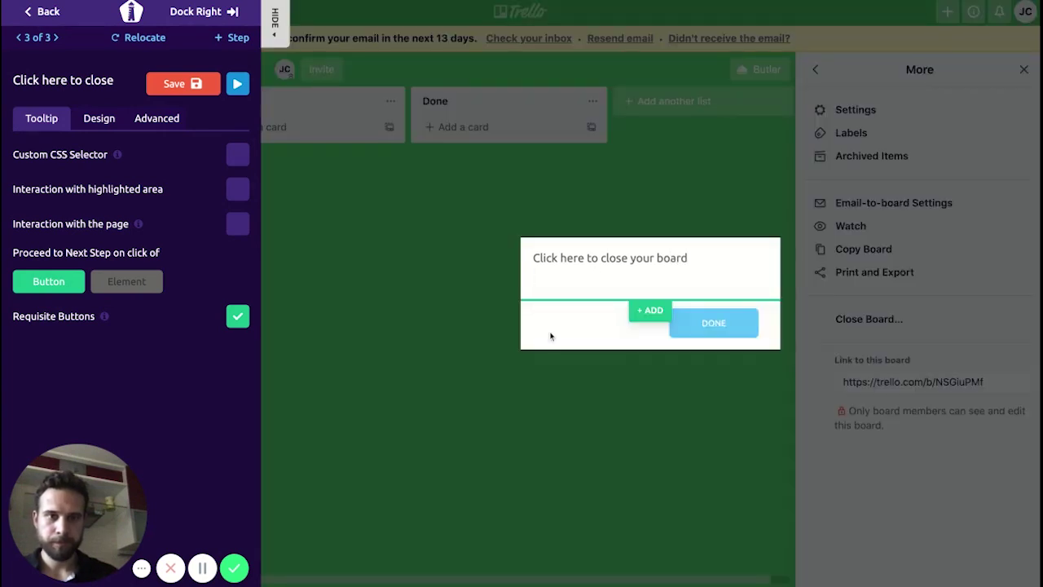
Relabel the Done button of the close-board tooltip as "Next"
double_click(714, 324)
key(BackSpace)
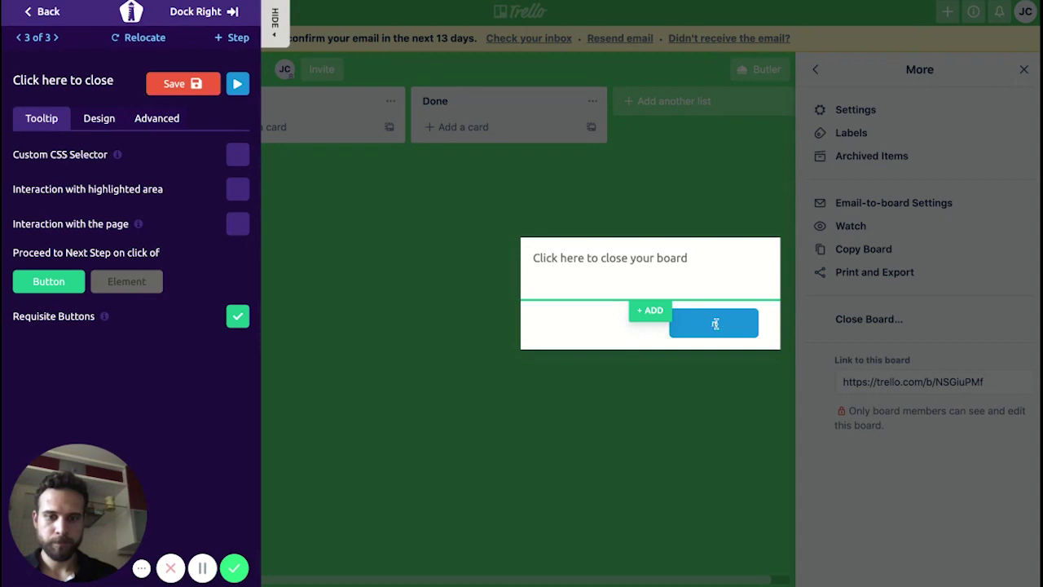
text(nEXT)
key(BackSpace)
key(BackSpace)
key(BackSpace)
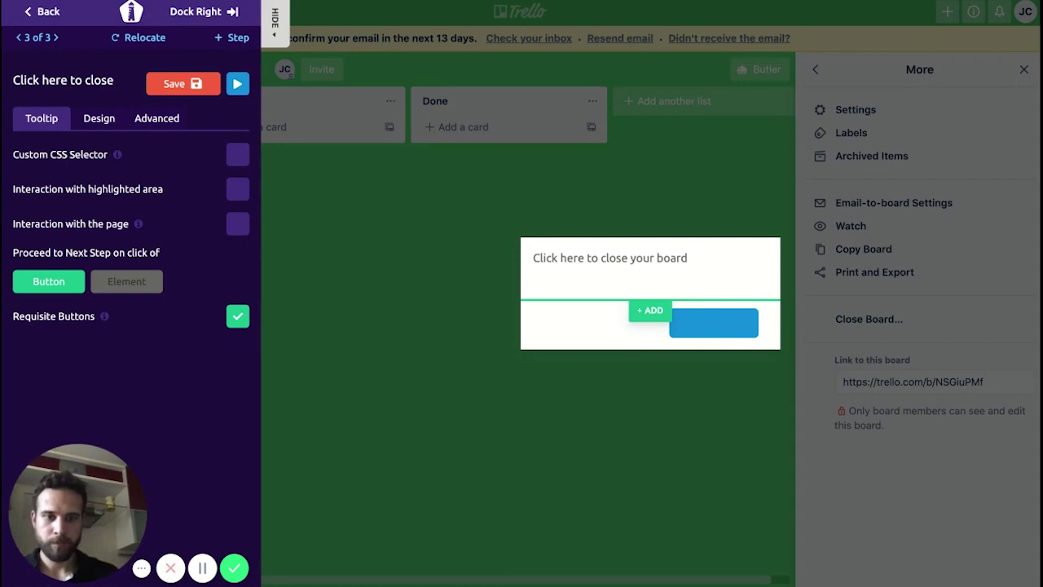
text(ext)
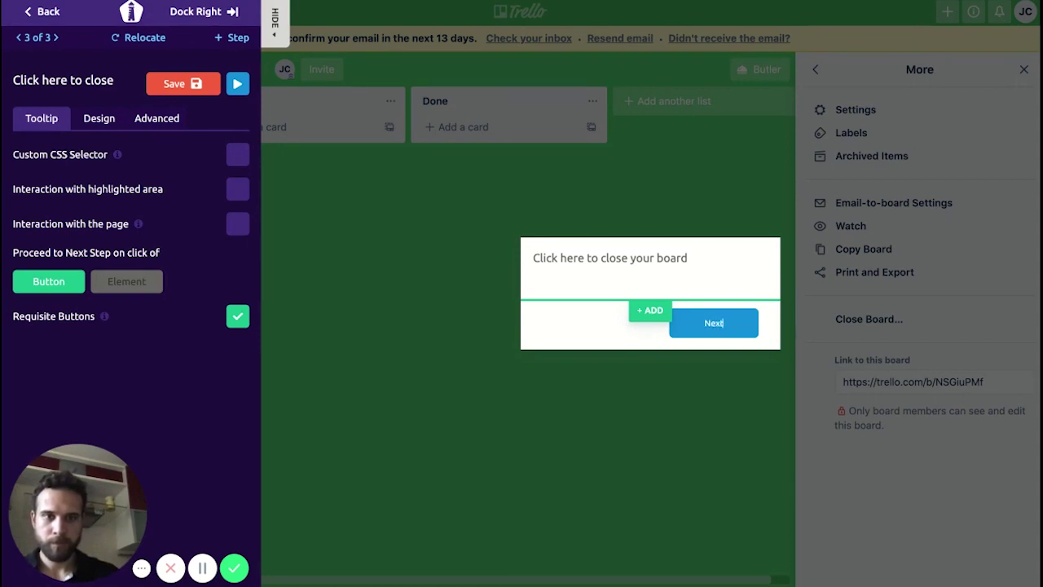
Allow interaction with the page for the third step, make it proceed on a click of the element, and save it
click(220, 196)
click(239, 194)
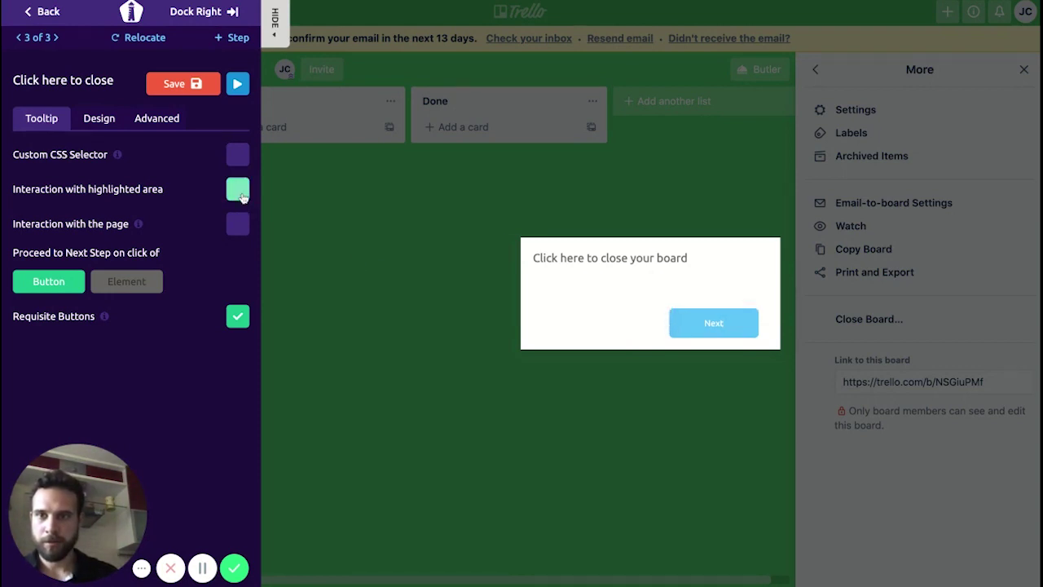
click(238, 223)
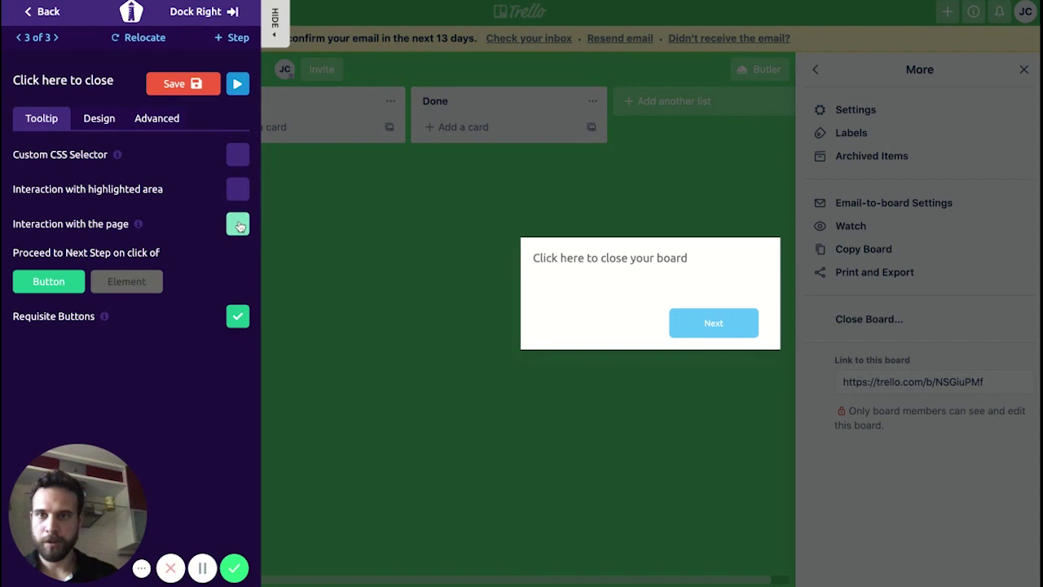
click(137, 287)
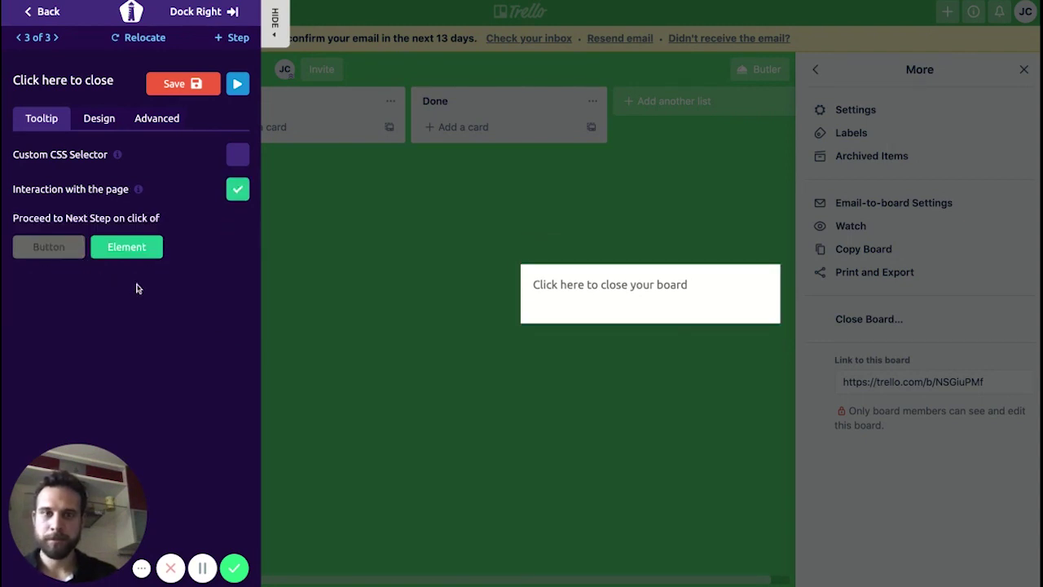
click(181, 90)
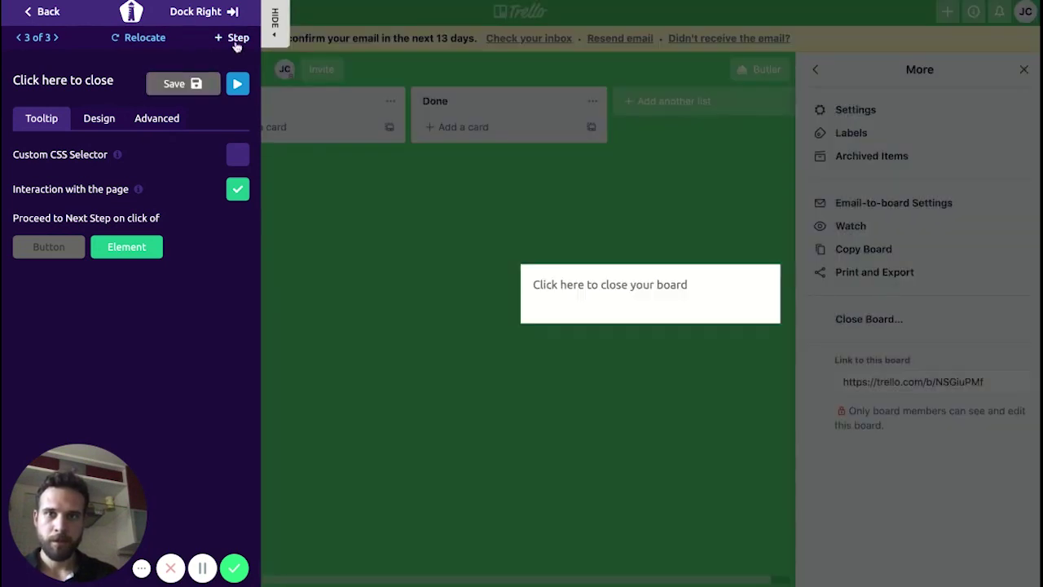
Add a fourth guide step as a tooltip created from scratch, attached to the Close button in Trello's Close Board? confirmation
click(235, 41)
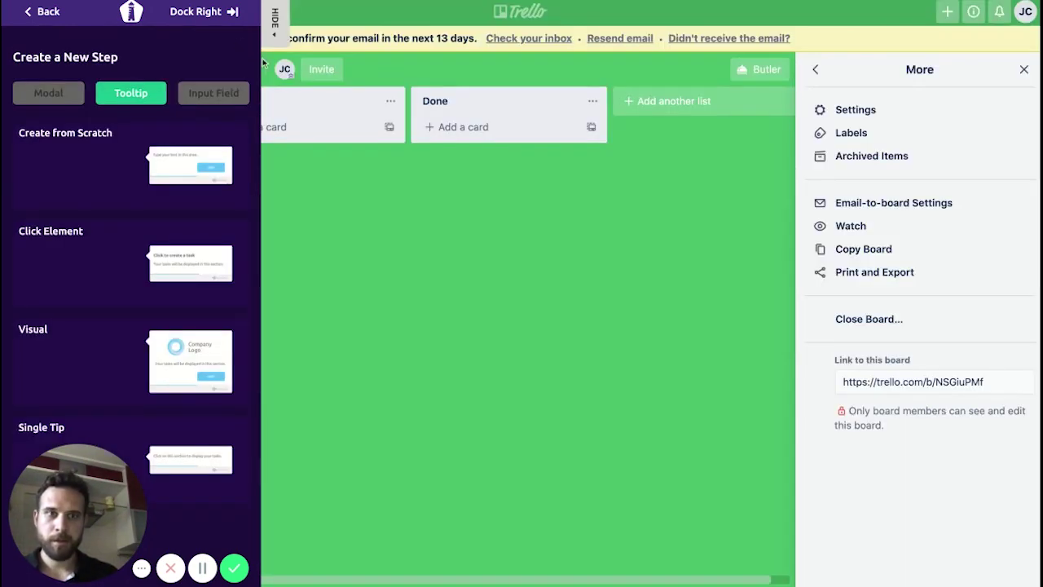
click(853, 322)
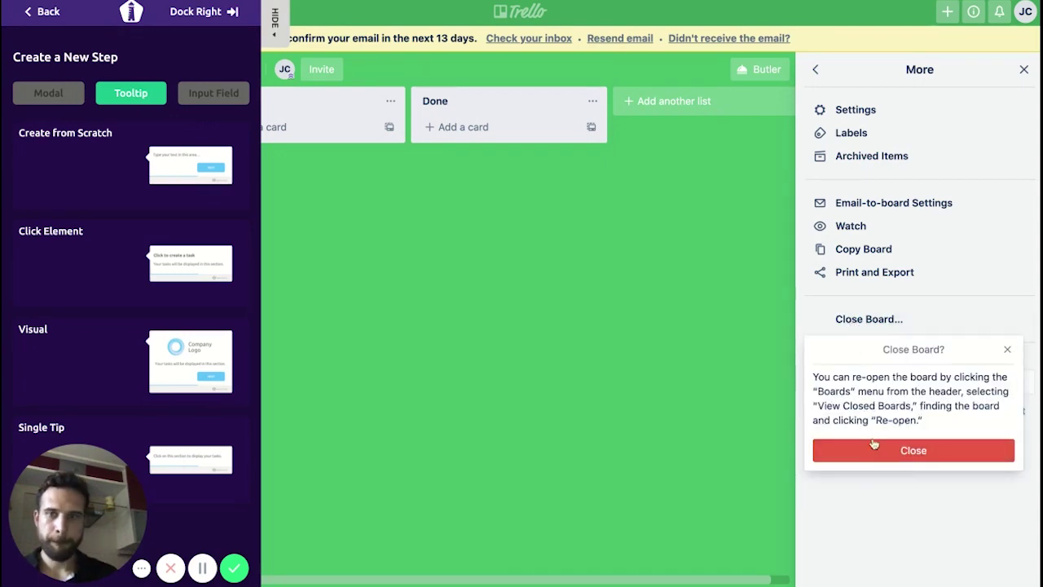
click(210, 174)
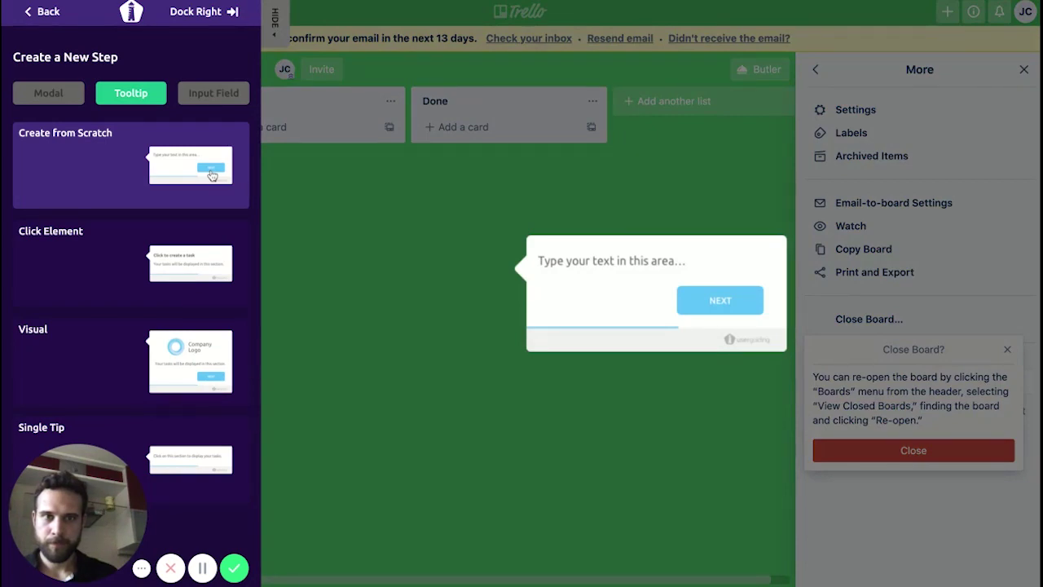
click(210, 174)
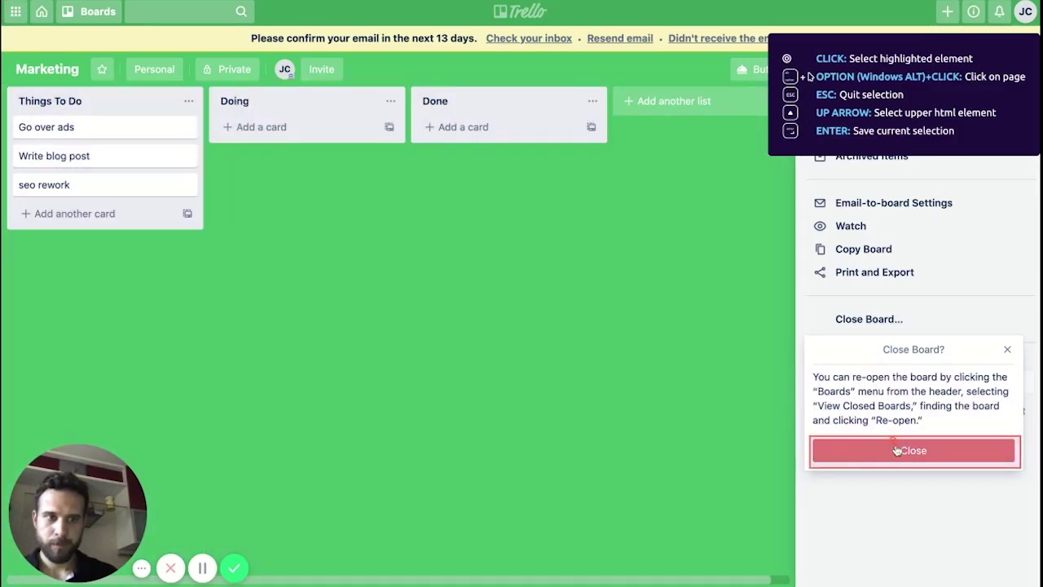
click(896, 450)
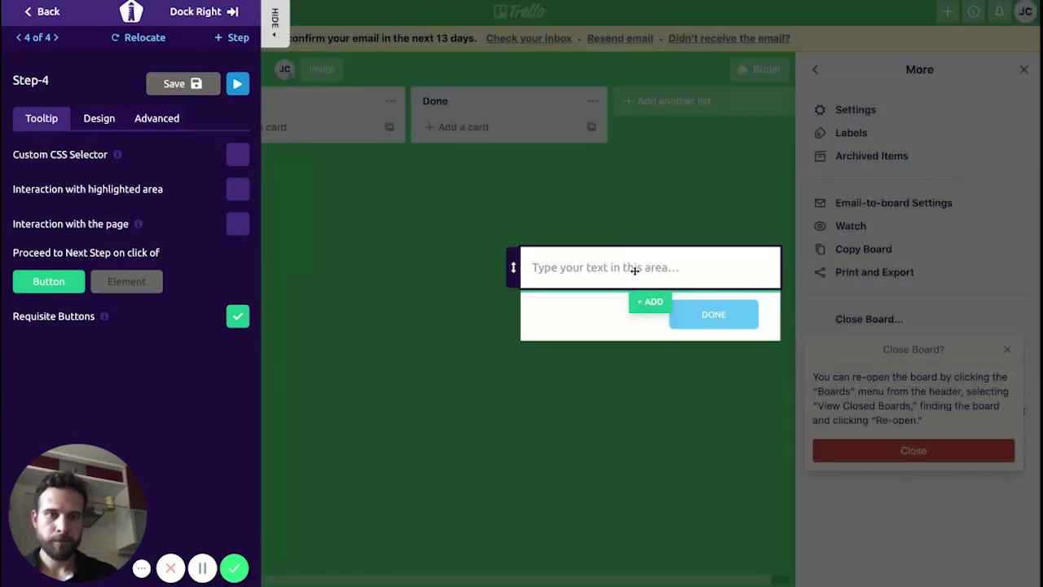
Set the fourth step's tooltip text to "Click here again"
click(635, 270)
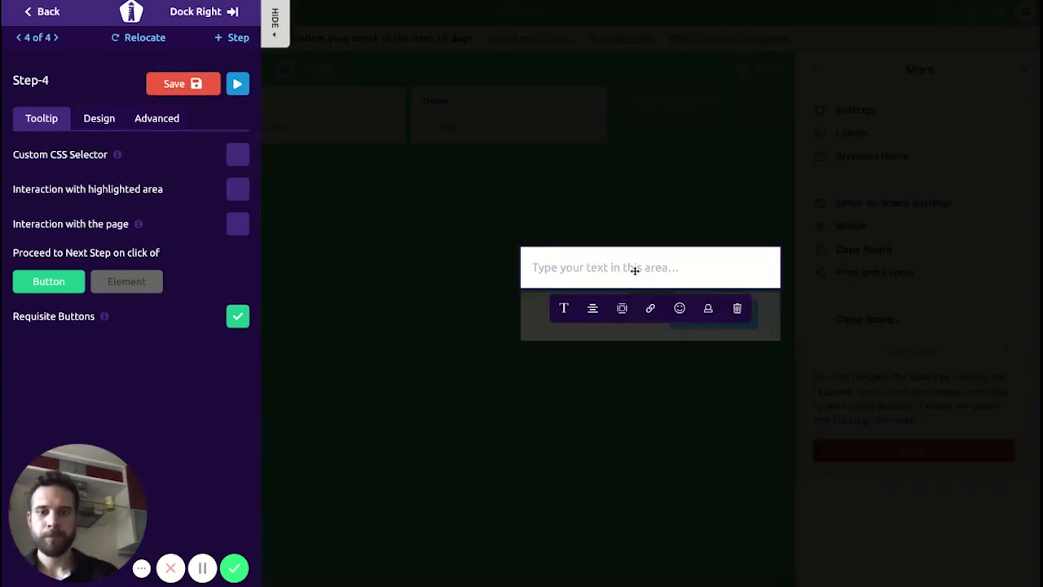
text(Click he)
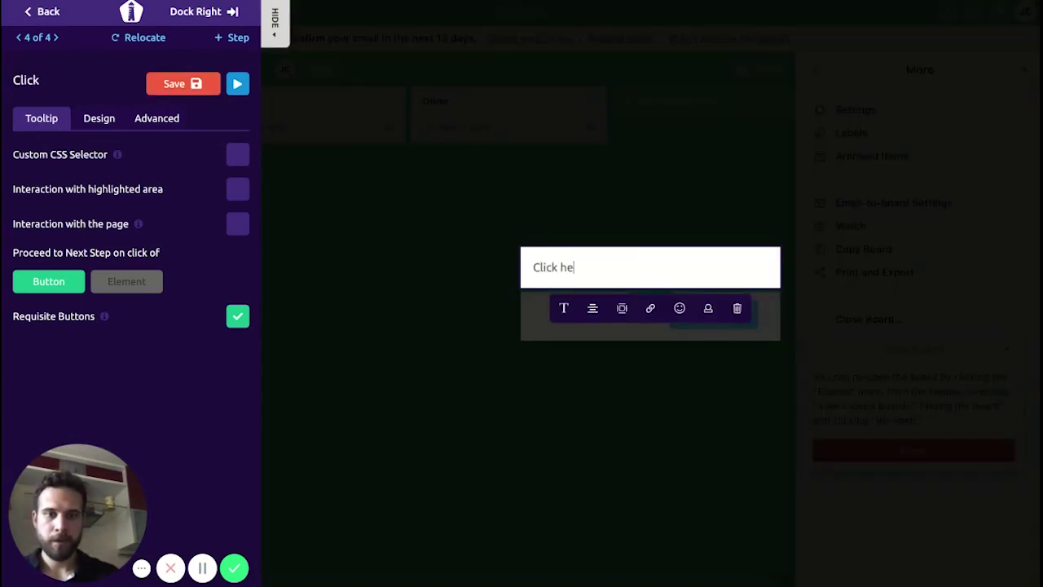
text(re again)
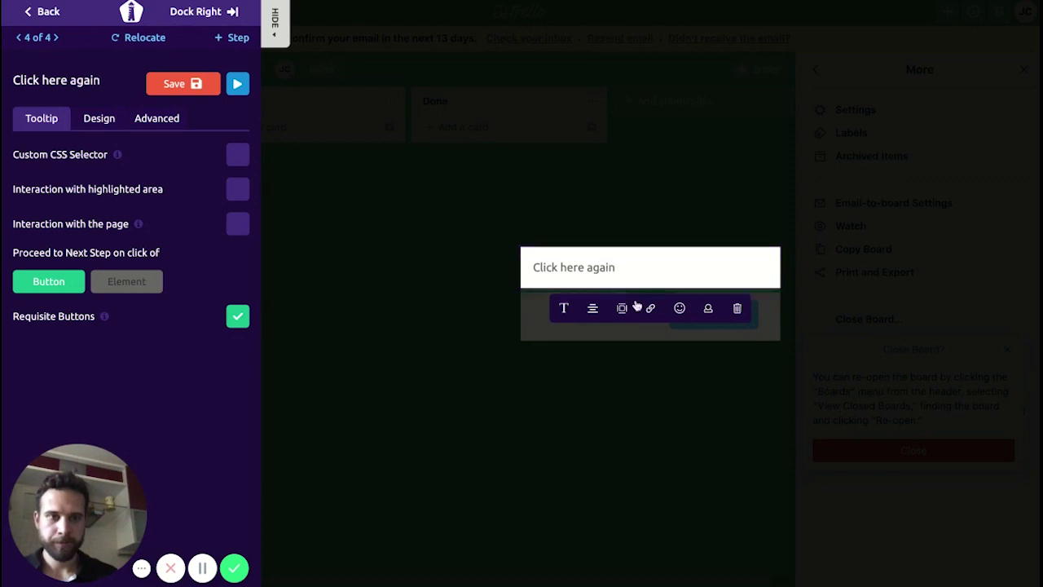
click(546, 329)
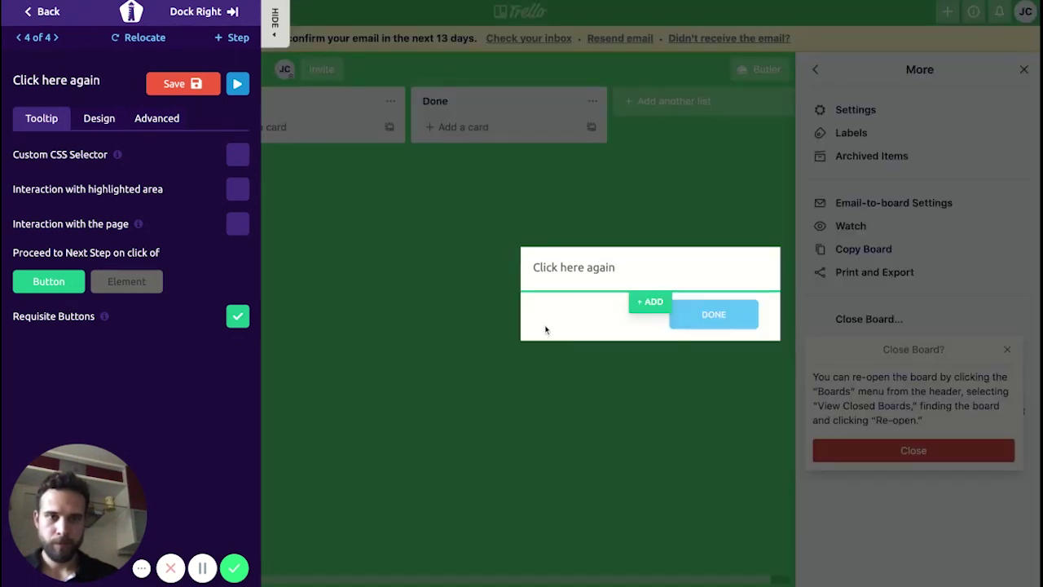
Relabel the Done button of the fourth step's tooltip as "Next" and save the step
double_click(713, 315)
text(n)
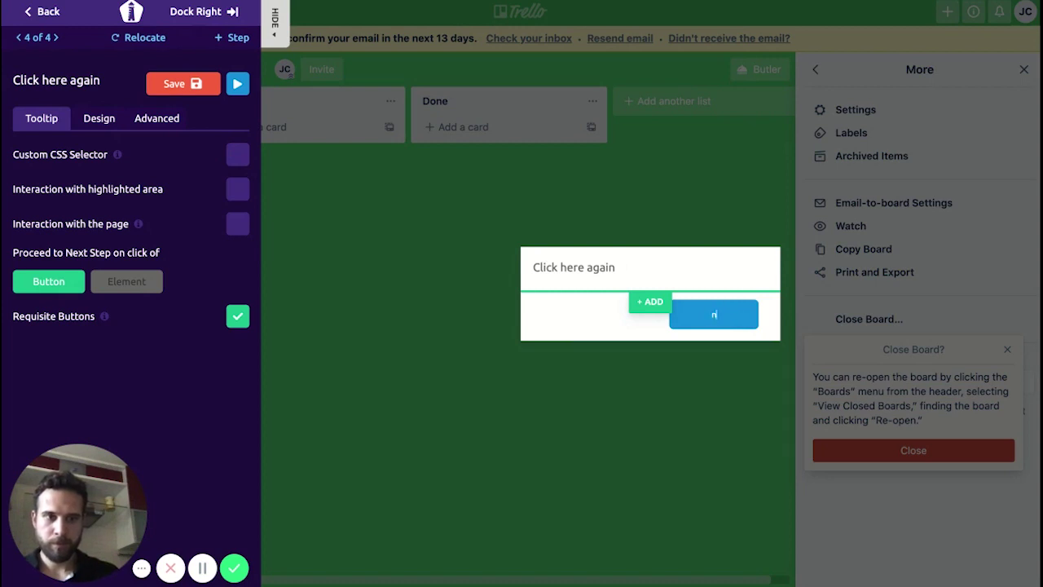
text(EXxt)
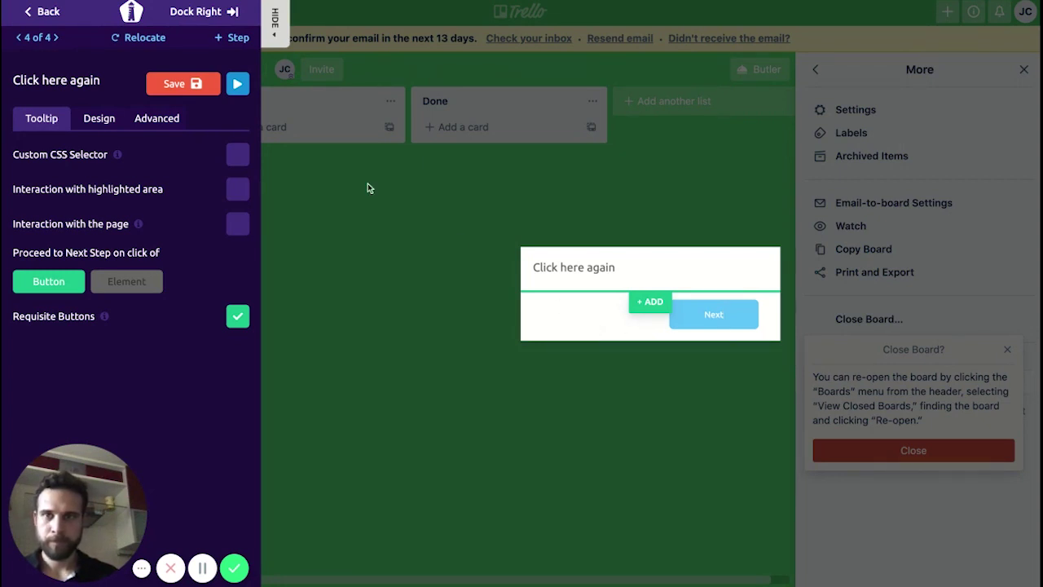
click(203, 87)
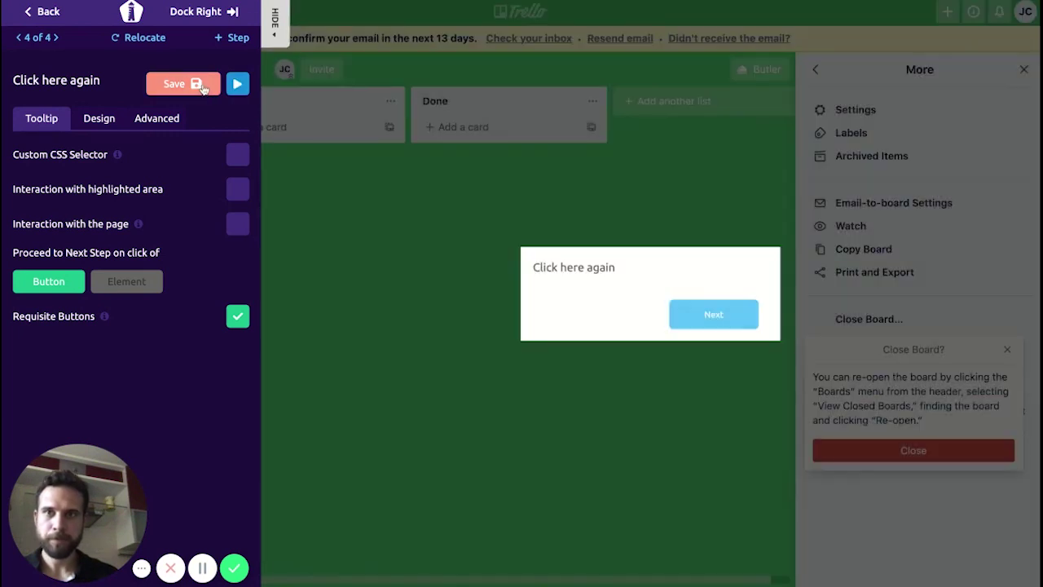
Close the Marketing board and add a fifth step as a from-scratch tooltip attached to the closed-board page's whole content area
mouse_move(514, 266)
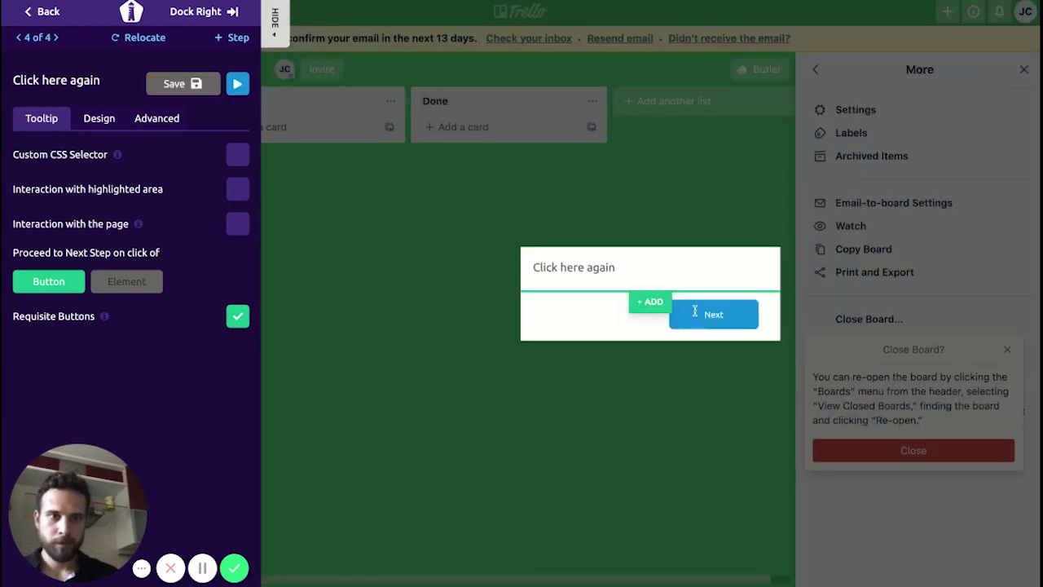
click(227, 38)
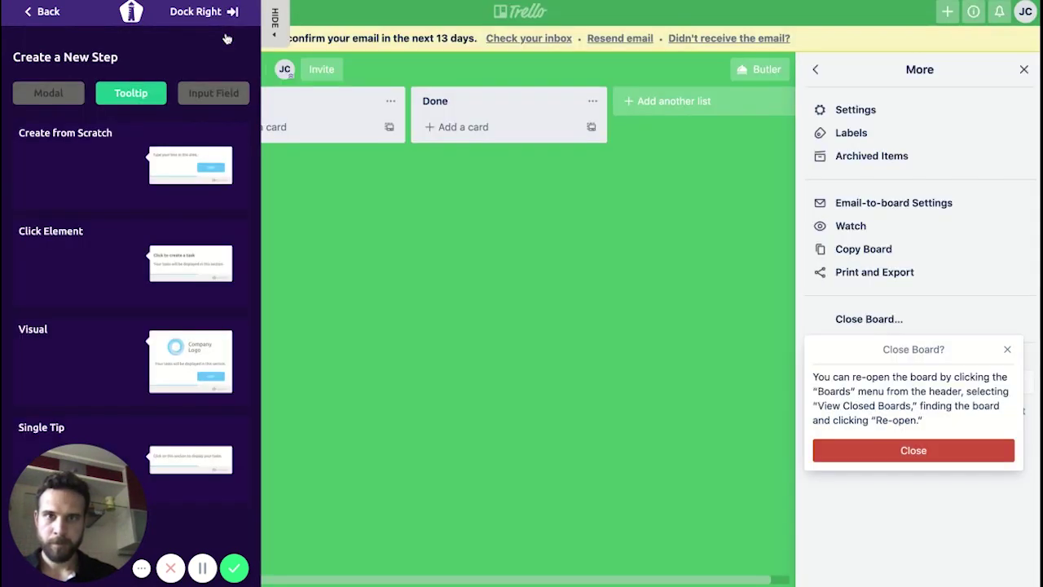
click(941, 453)
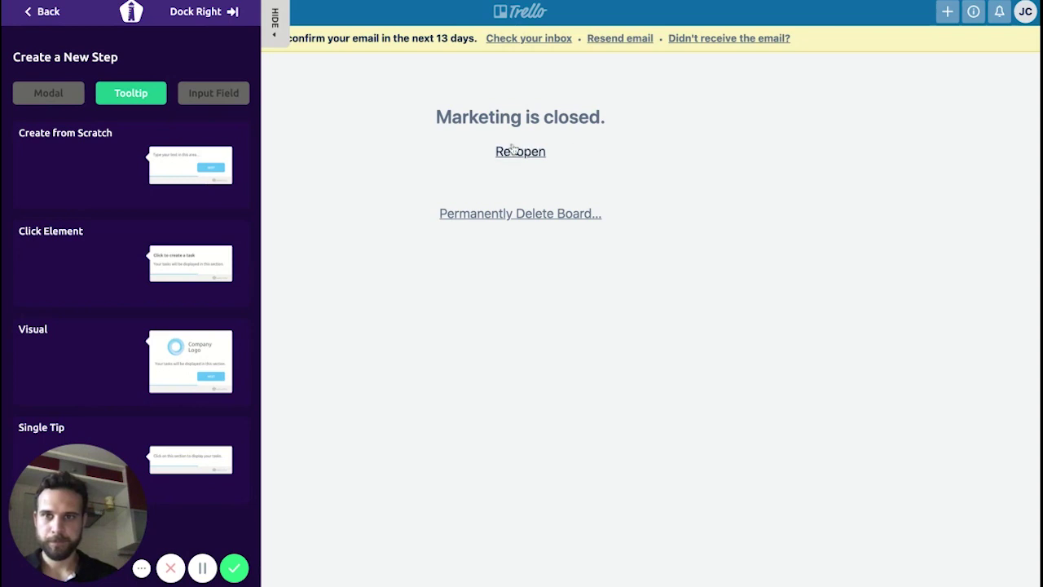
click(197, 167)
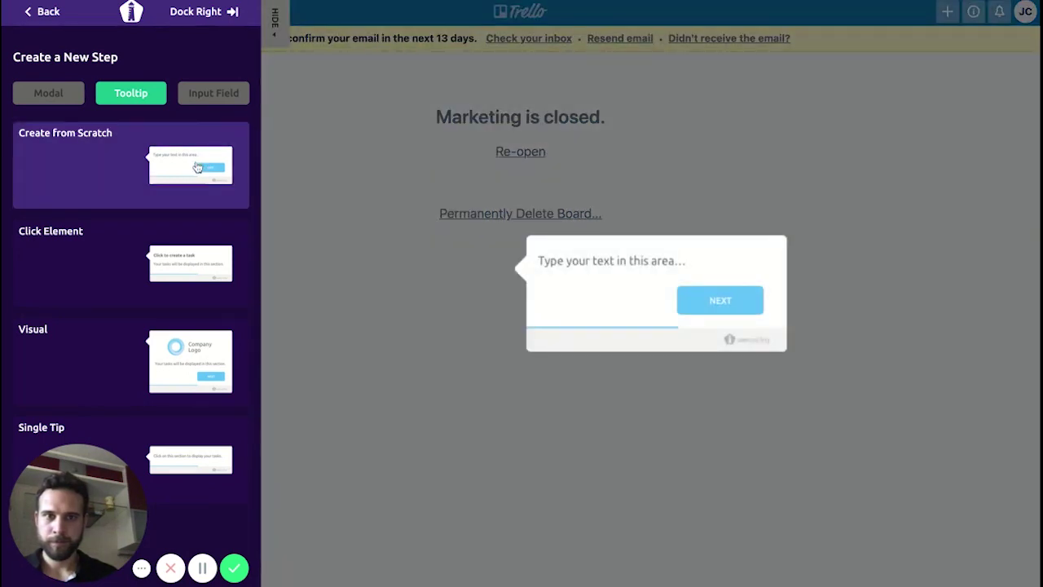
click(197, 167)
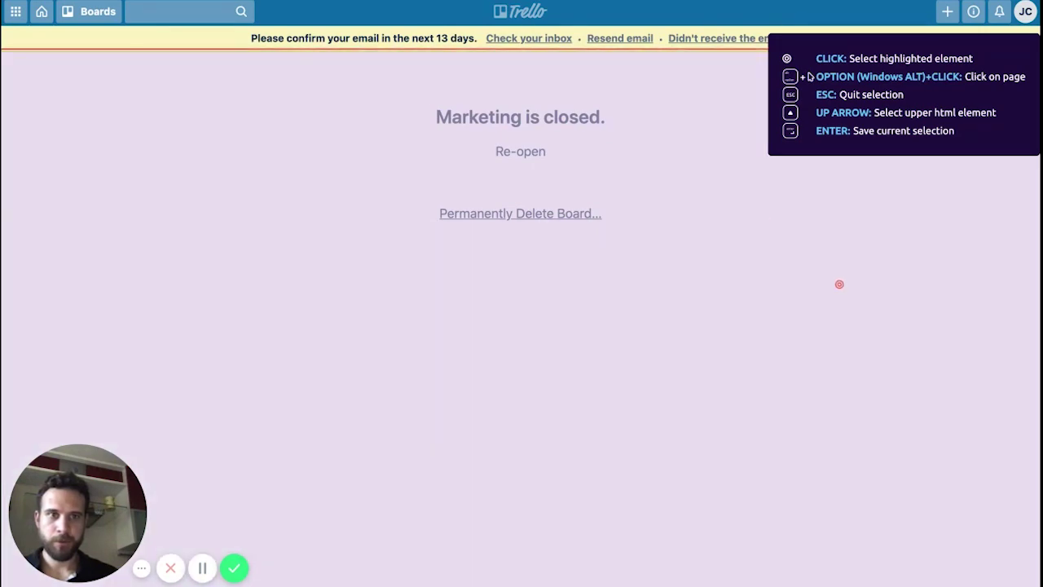
click(839, 284)
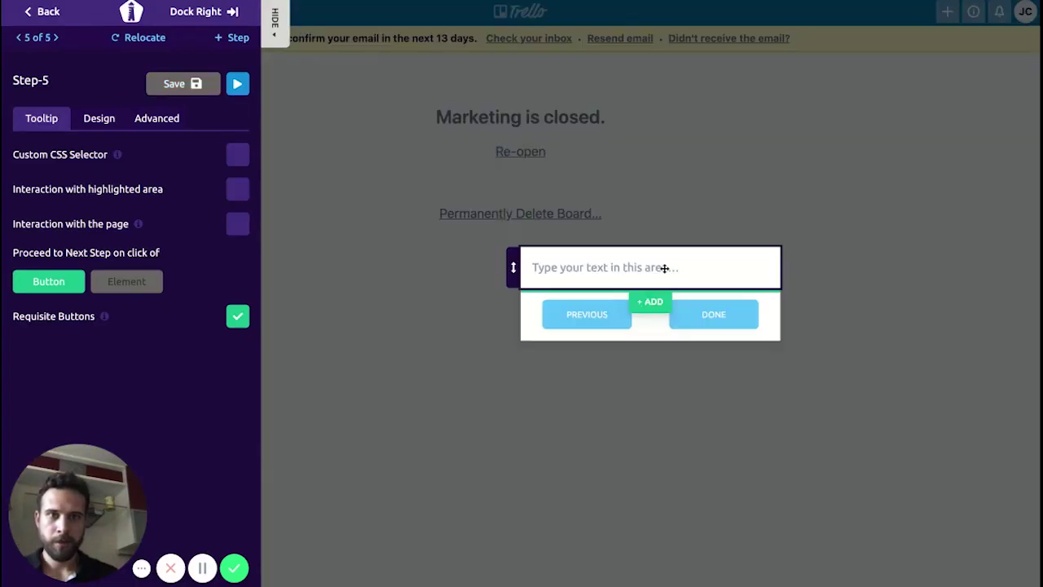
Set the fifth step's tooltip text to "This is the screen you get when you close your board"
click(657, 267)
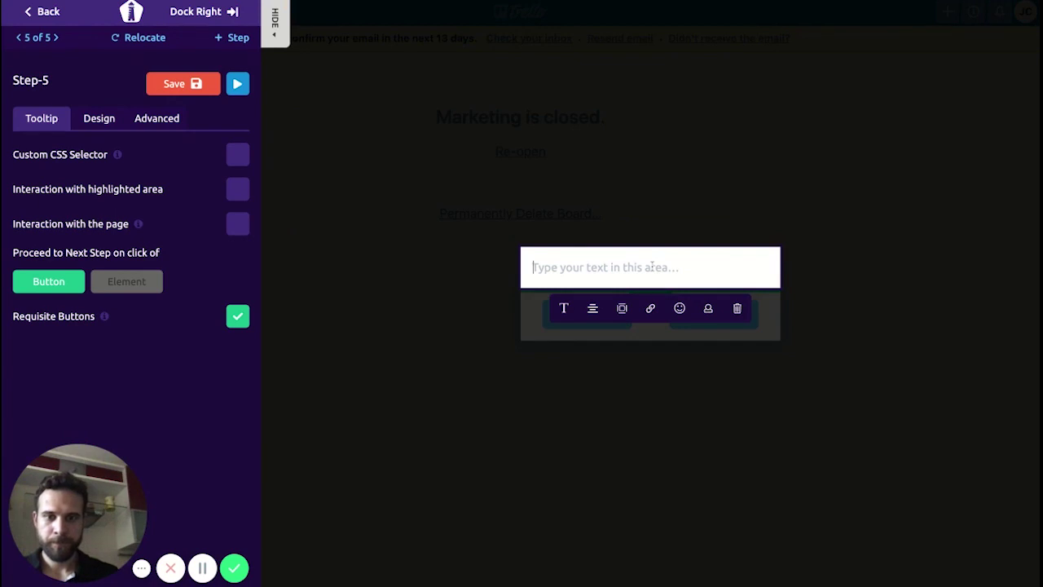
text(This is the)
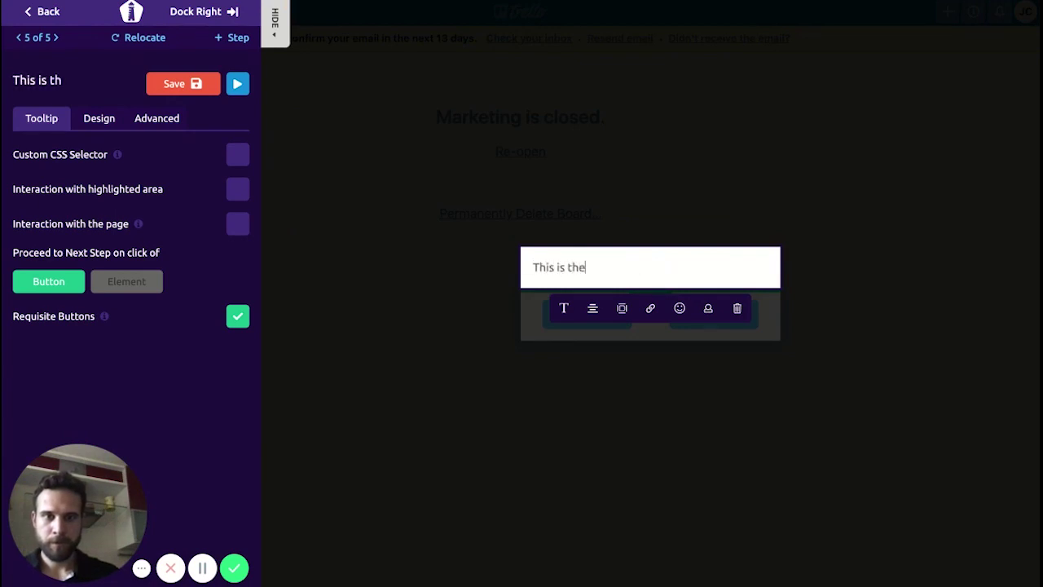
text( screen you )
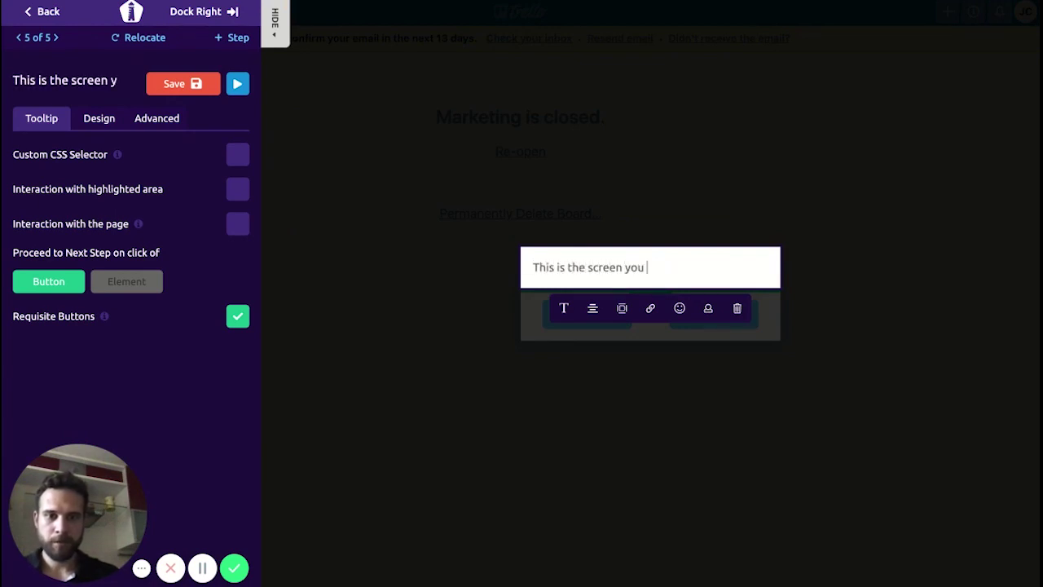
text(get when y)
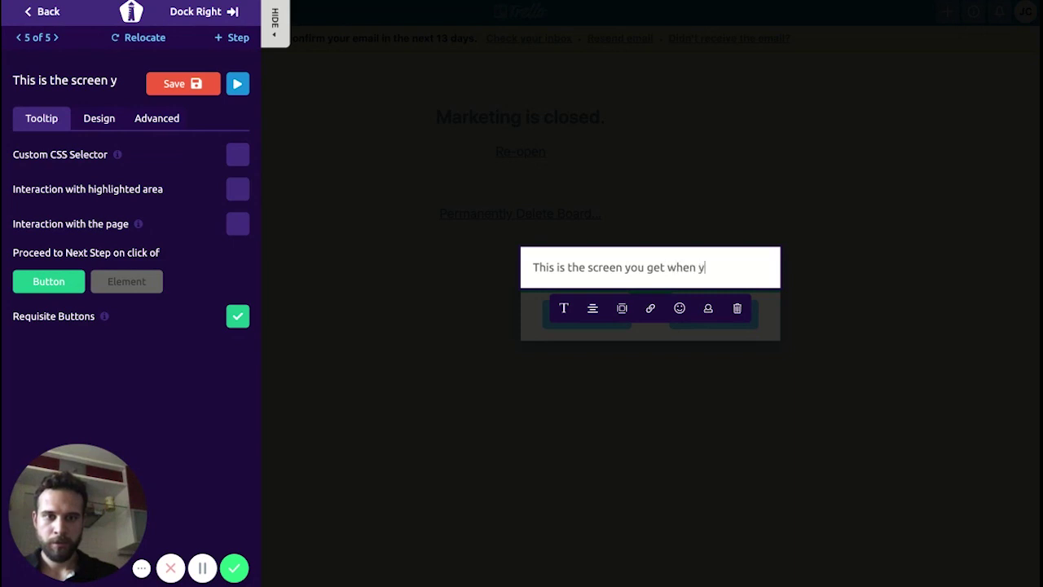
text(ou )
text(clos)
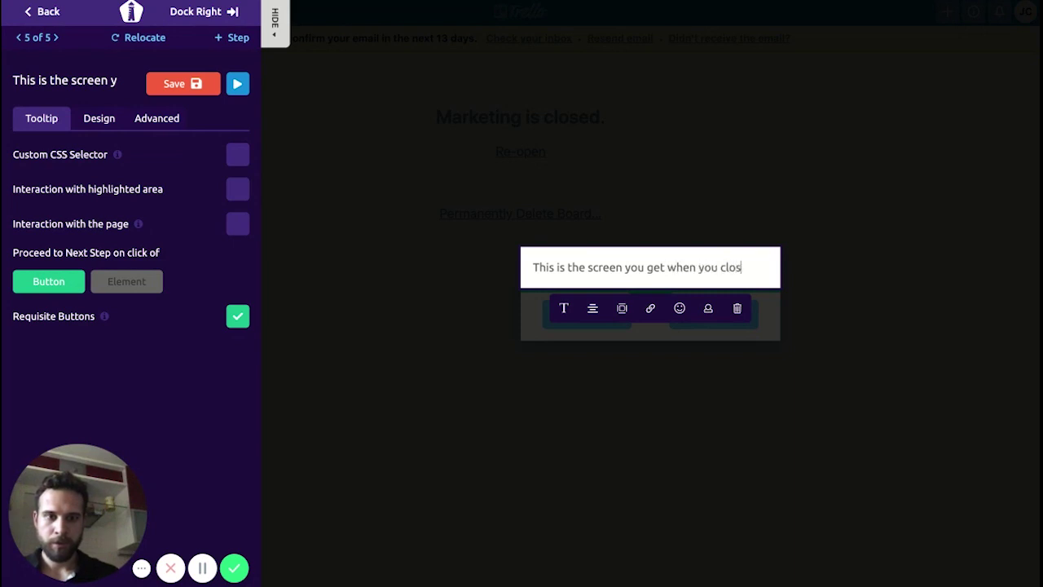
text(e your board)
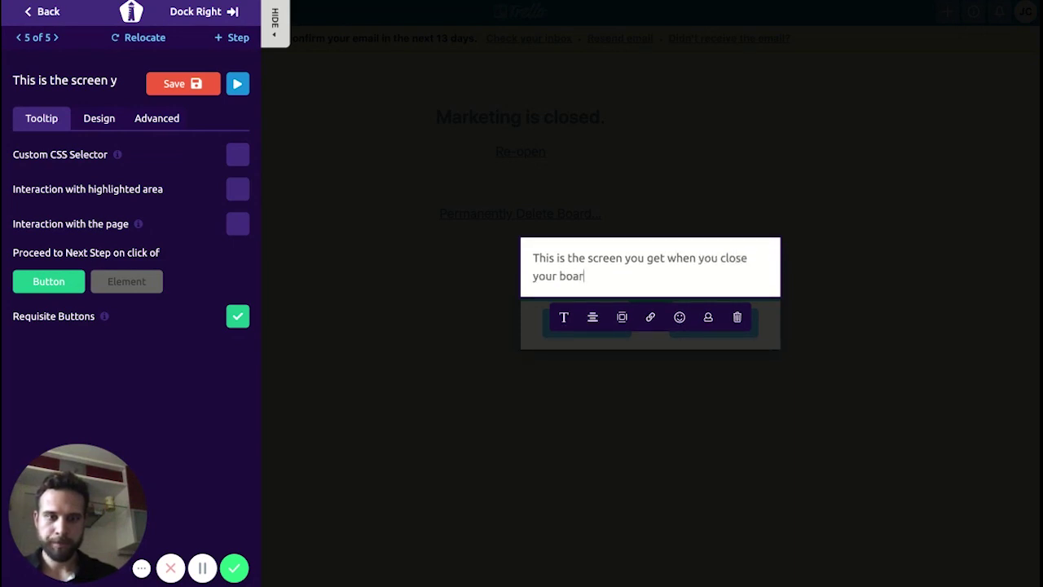
click(571, 375)
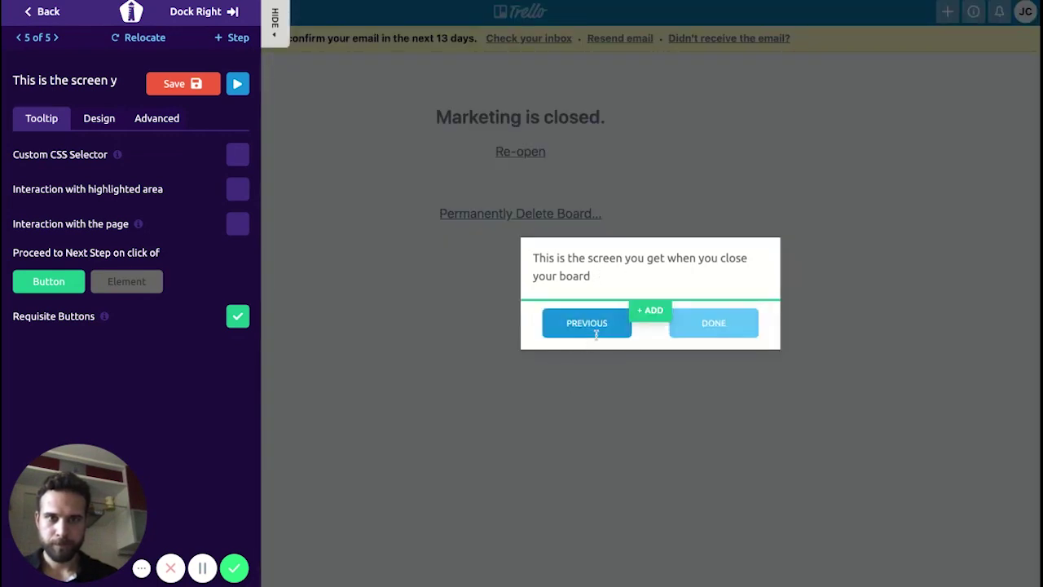
Relabel the Done button of the fifth step's tooltip as "Next"
double_click(710, 326)
double_click(731, 323)
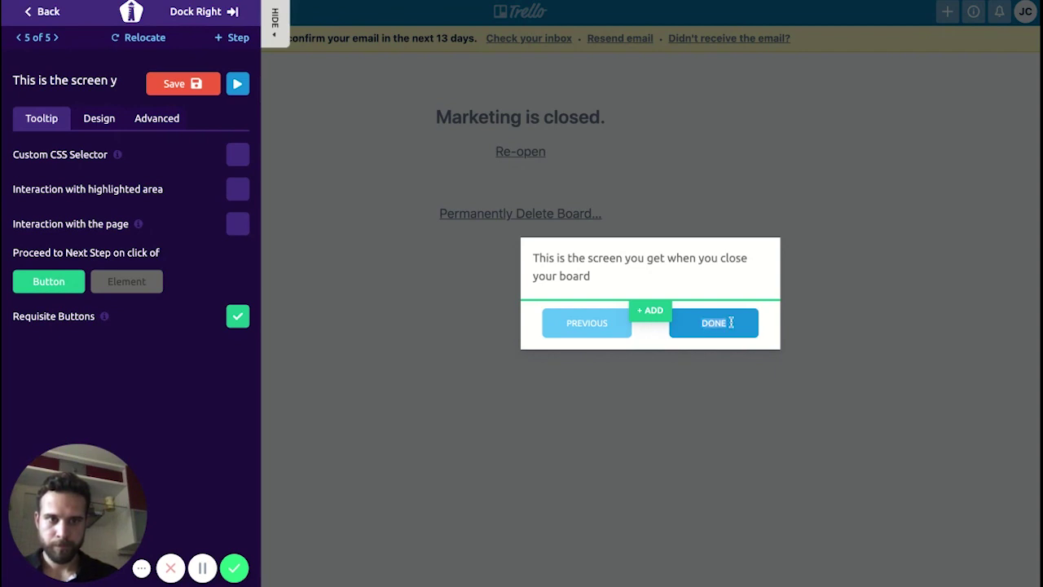
text(Next)
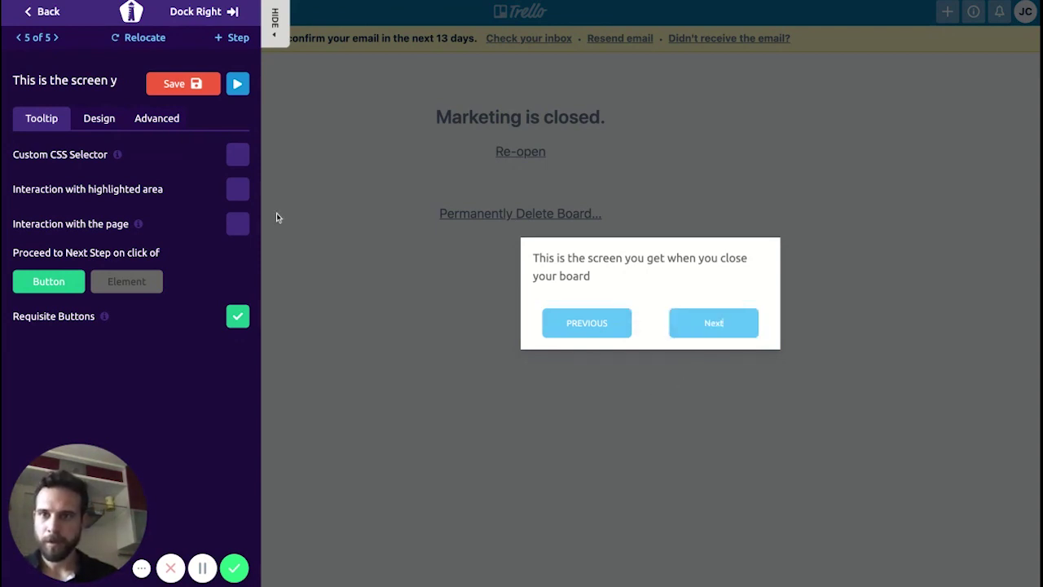
Enable page interaction on the fifth step, make it proceed on a click of the element, and save it
click(232, 220)
click(134, 285)
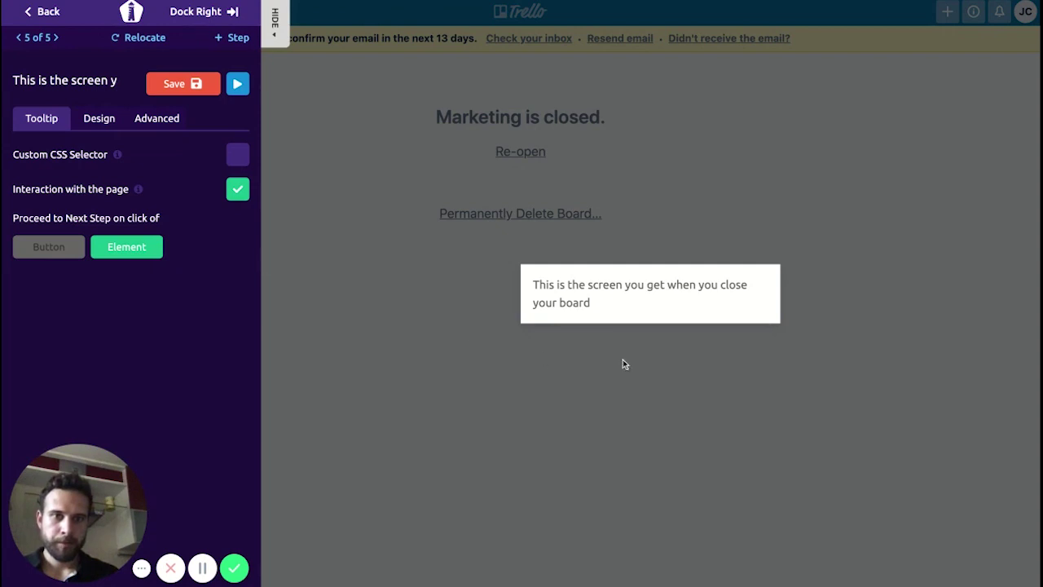
mouse_move(660, 353)
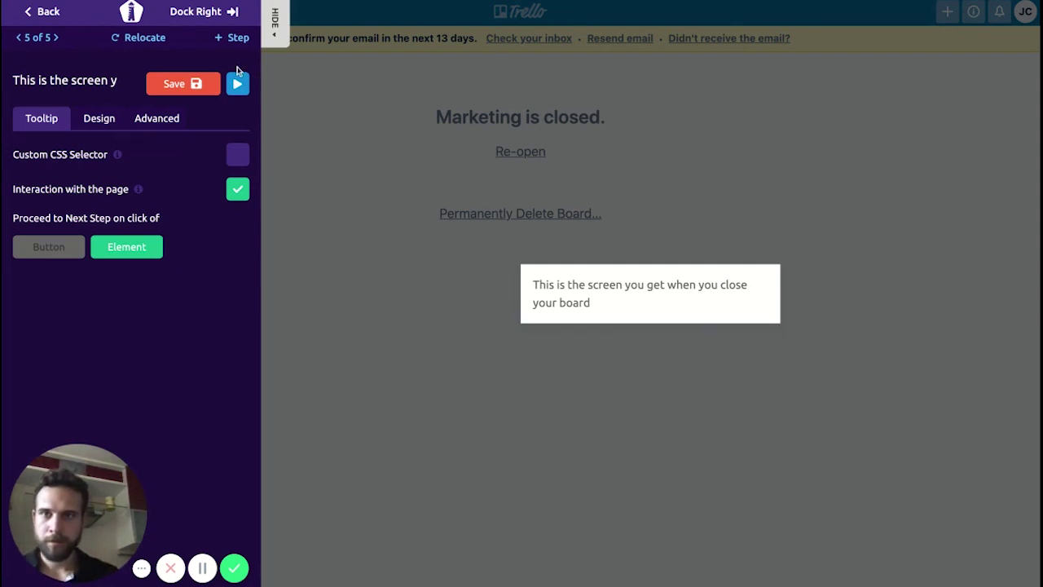
click(208, 80)
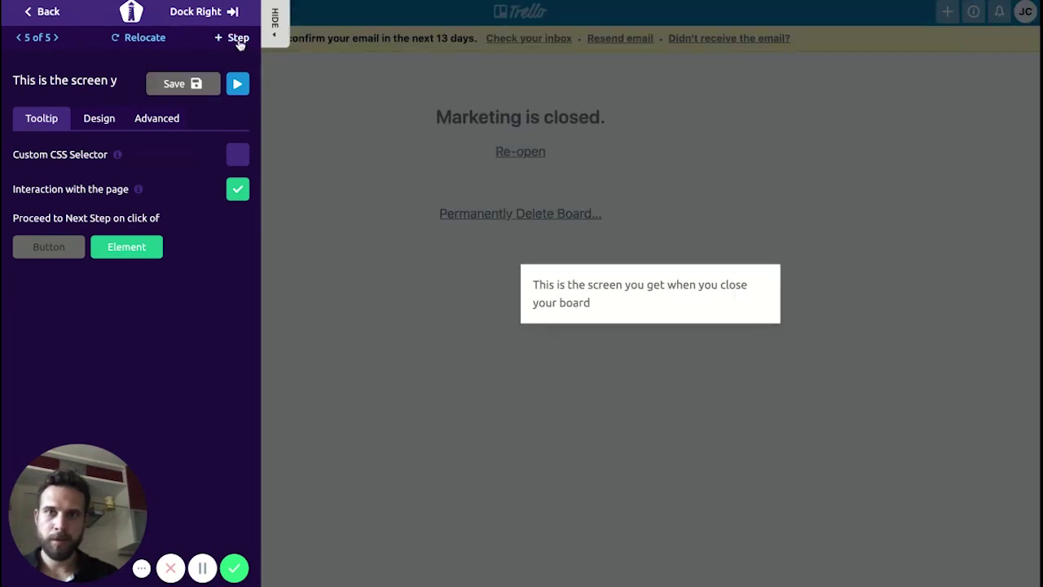
Add a sixth guide step as a from-scratch tooltip attached to the Permanently Delete Board link
click(238, 39)
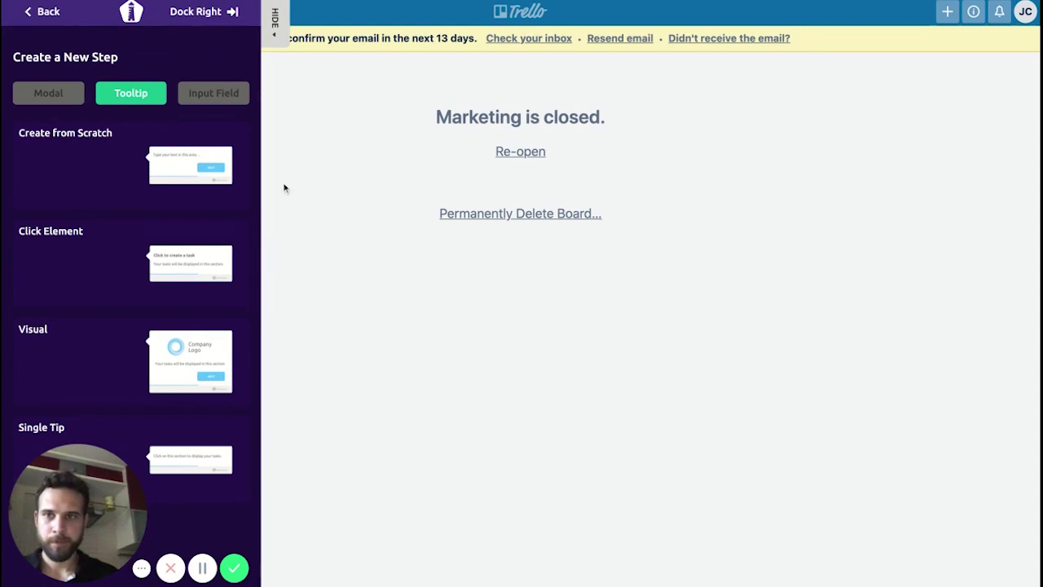
click(204, 171)
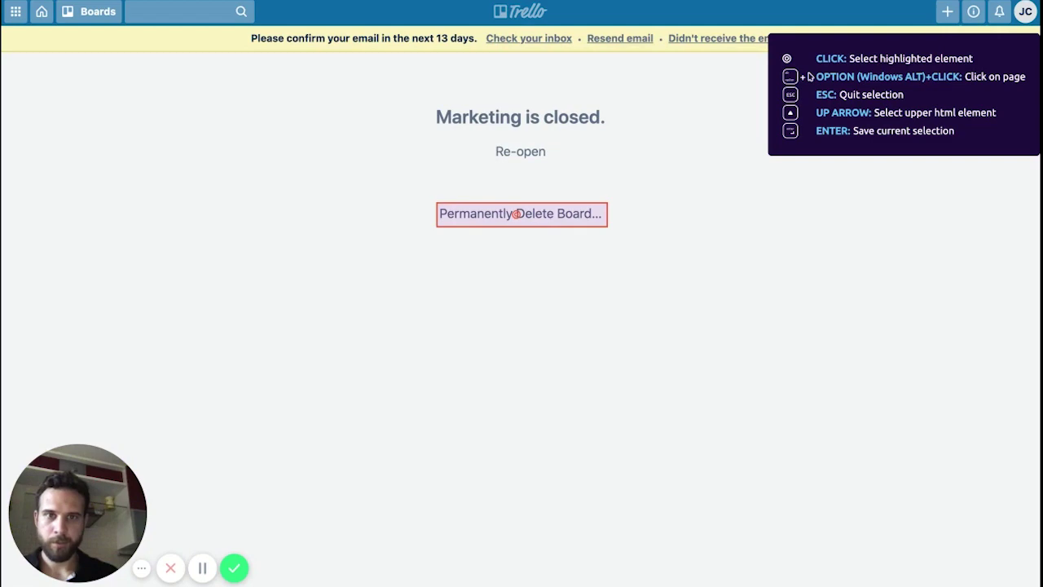
click(516, 214)
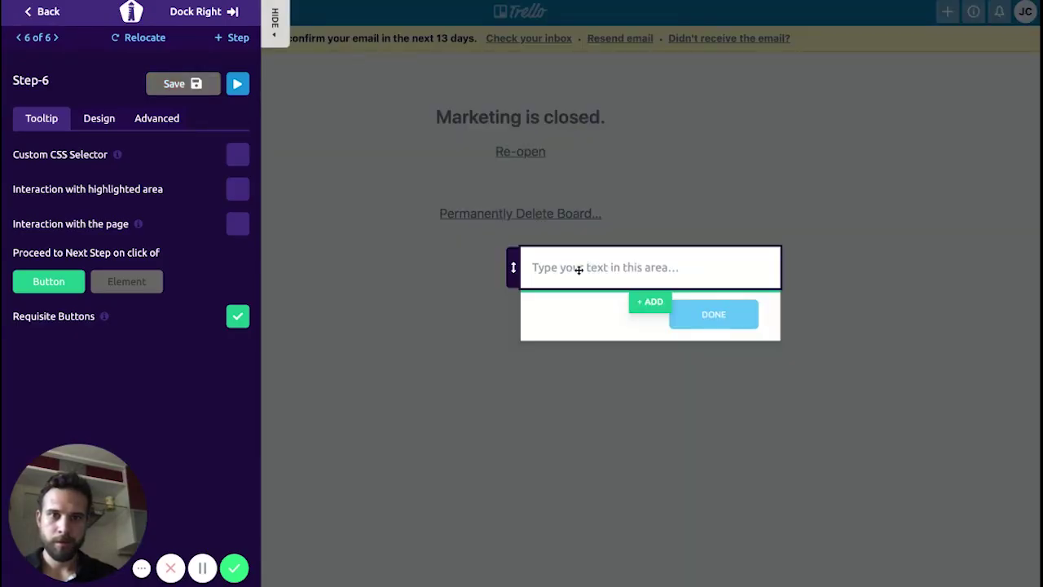
Set the sixth step's tooltip text to "Click here to delete your board permanently"
click(578, 270)
text(Clic)
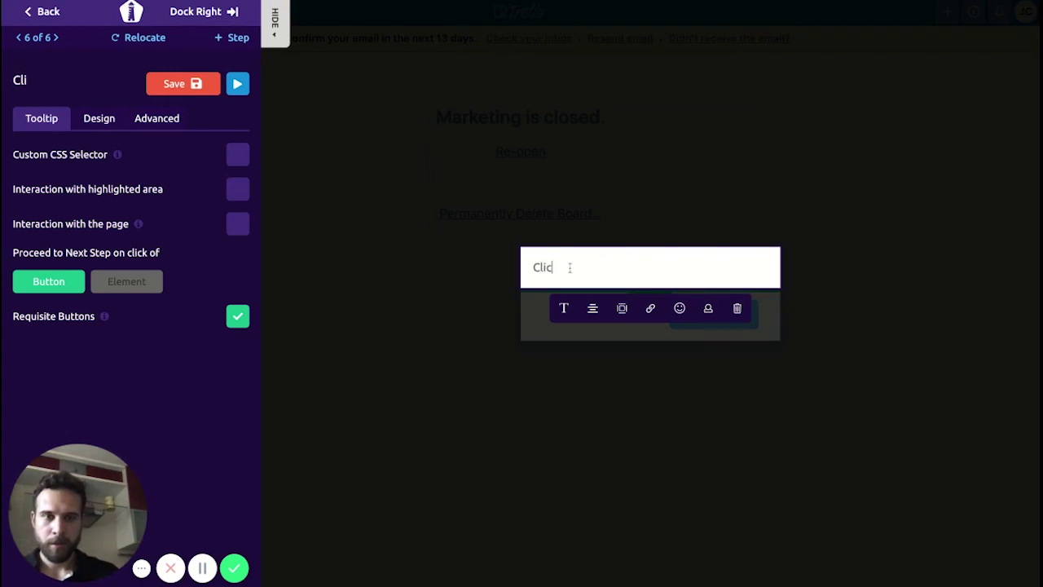
text(k here to dele)
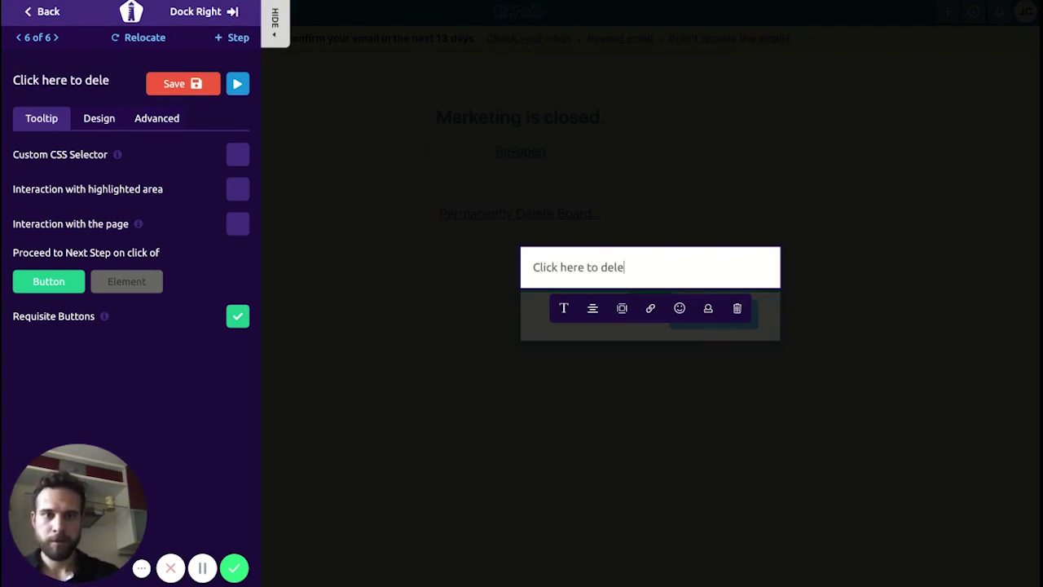
text(te your )
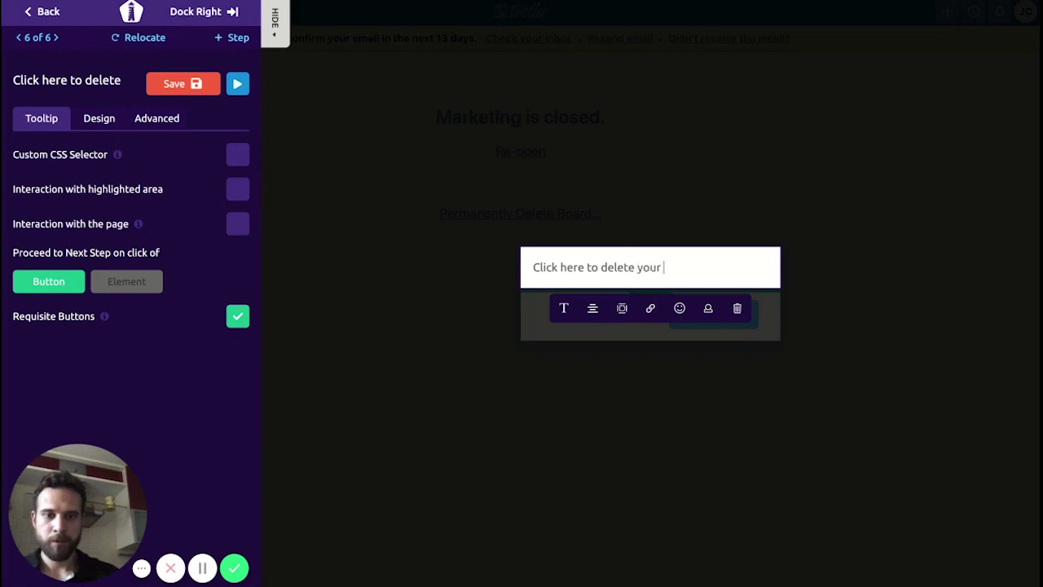
text(board perma)
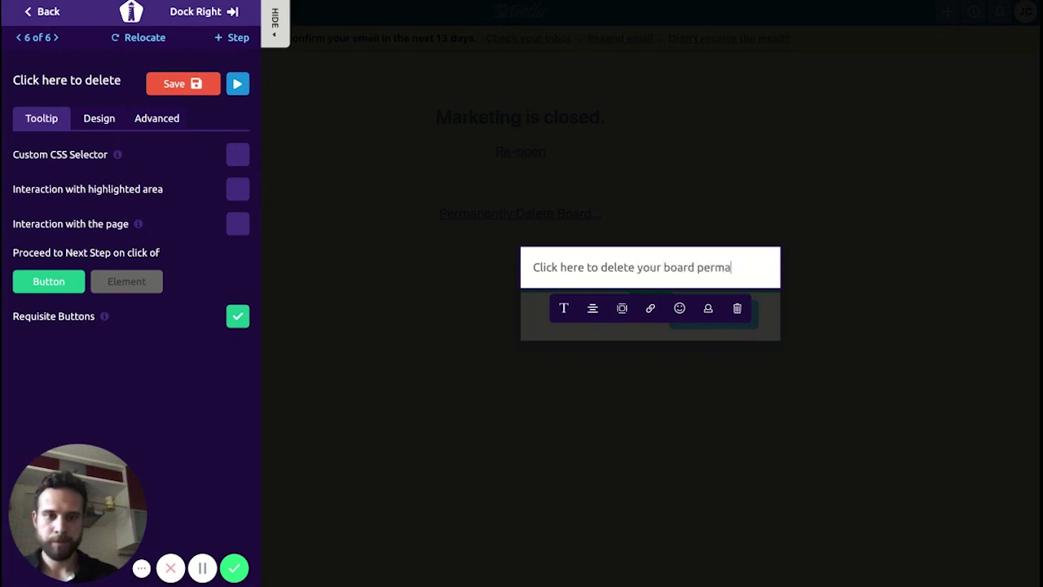
text(nently)
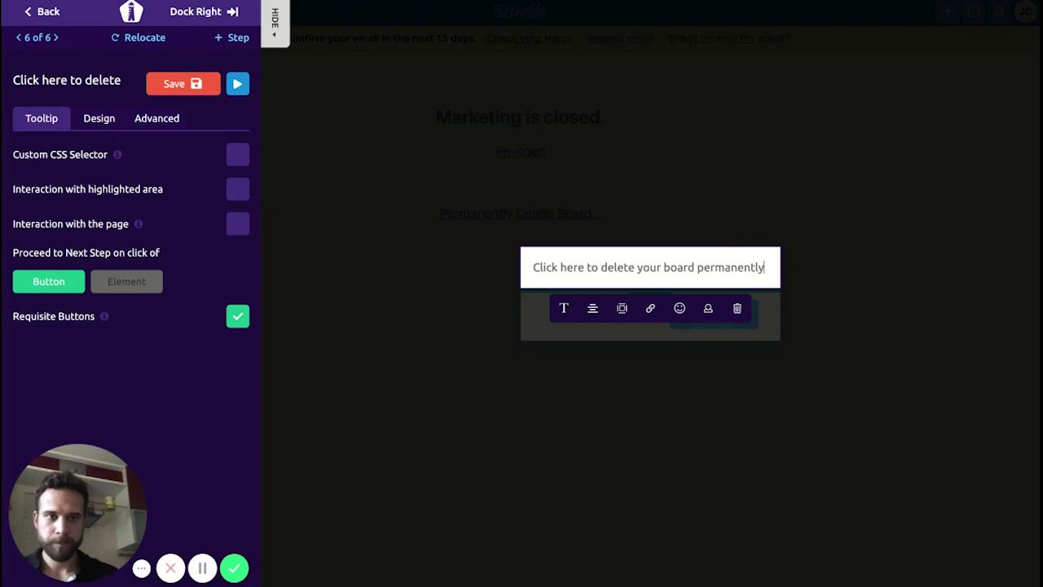
click(569, 386)
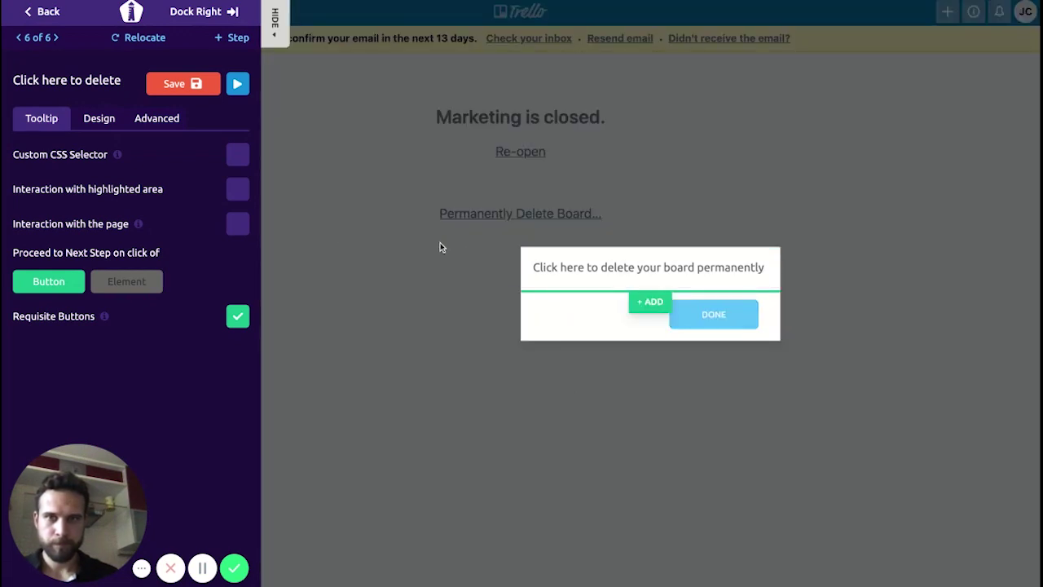
Enable page interaction on the sixth step, make it proceed on a click of the element, and save it
click(238, 224)
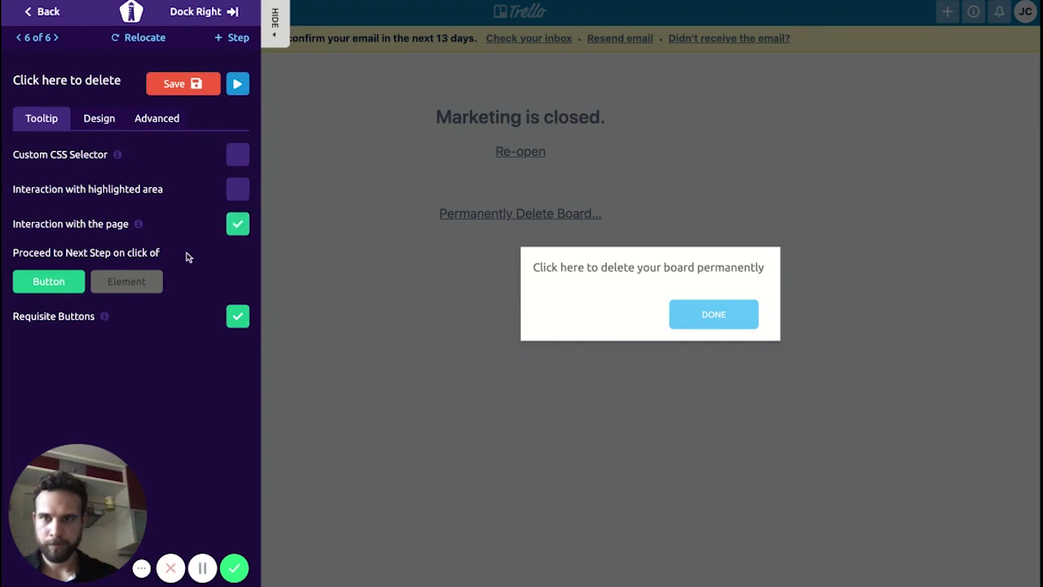
click(147, 280)
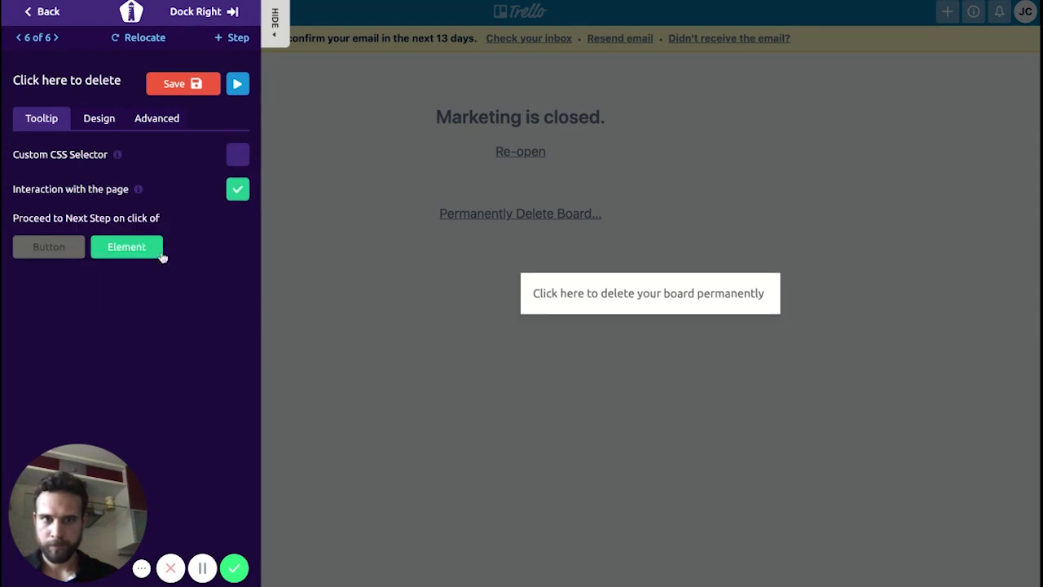
click(197, 83)
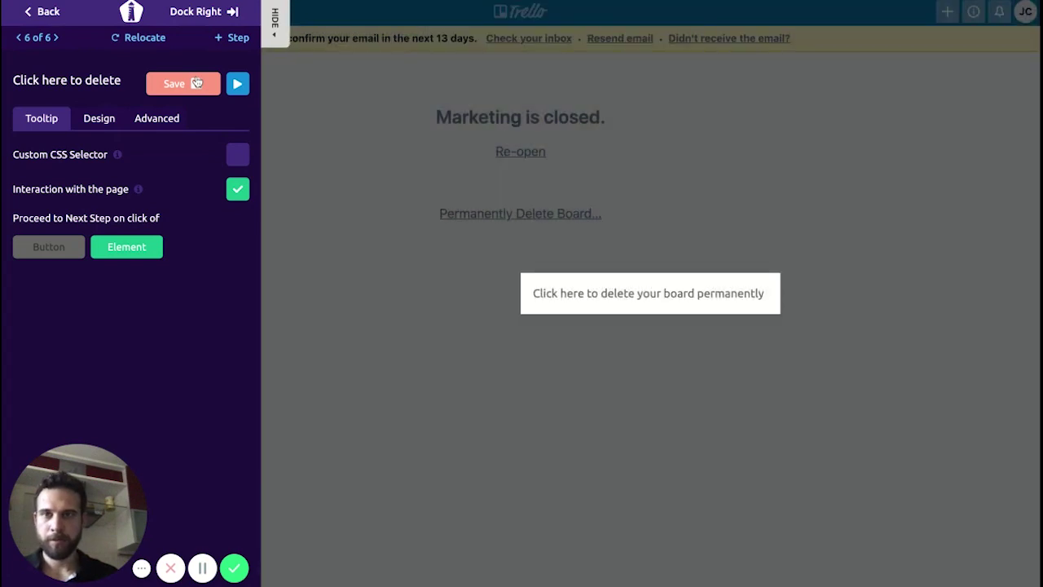
Add a seventh guide step as a modal based on the Welcome Modal template
click(233, 39)
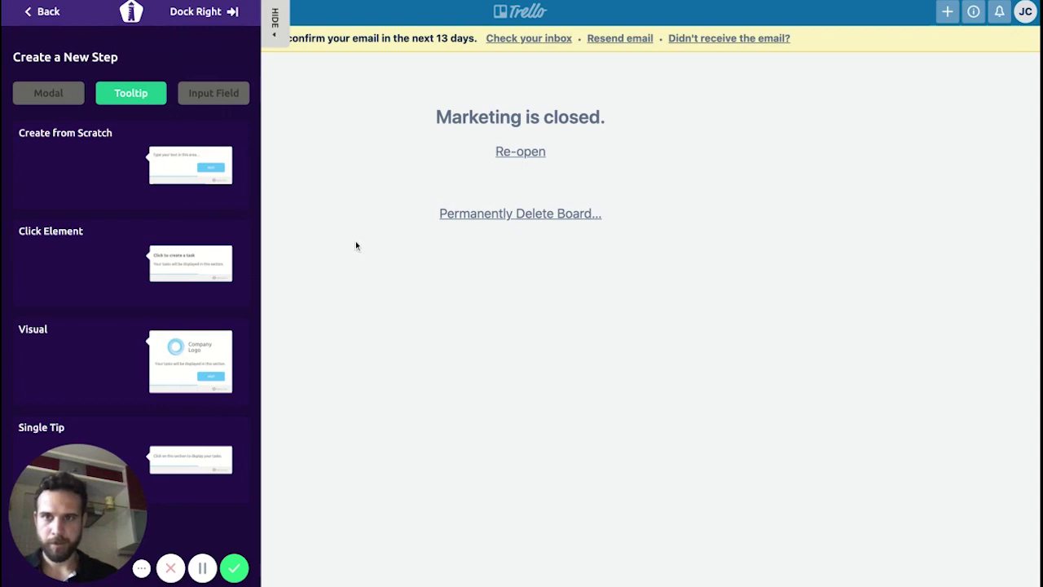
click(65, 99)
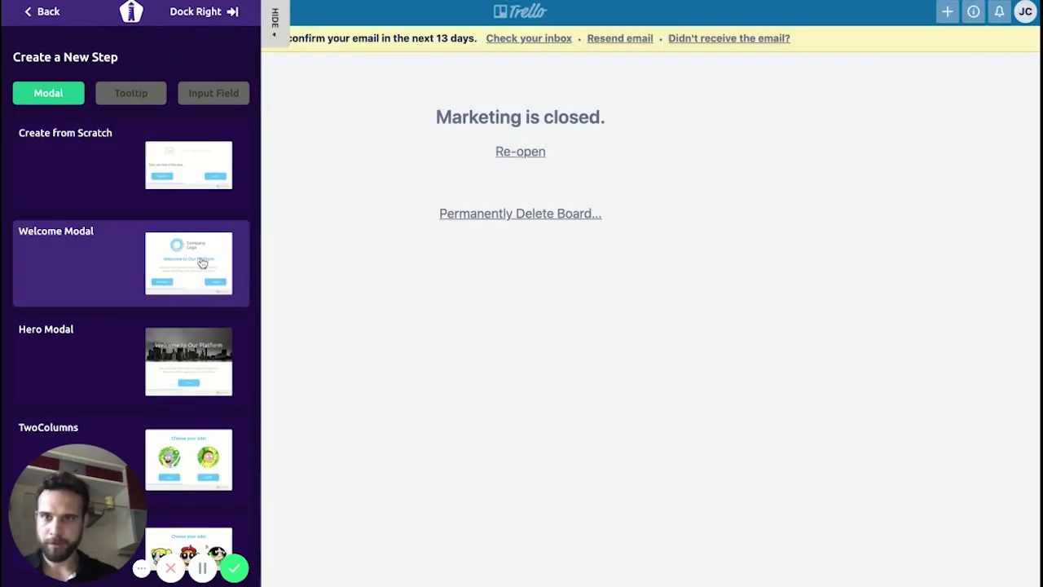
click(202, 262)
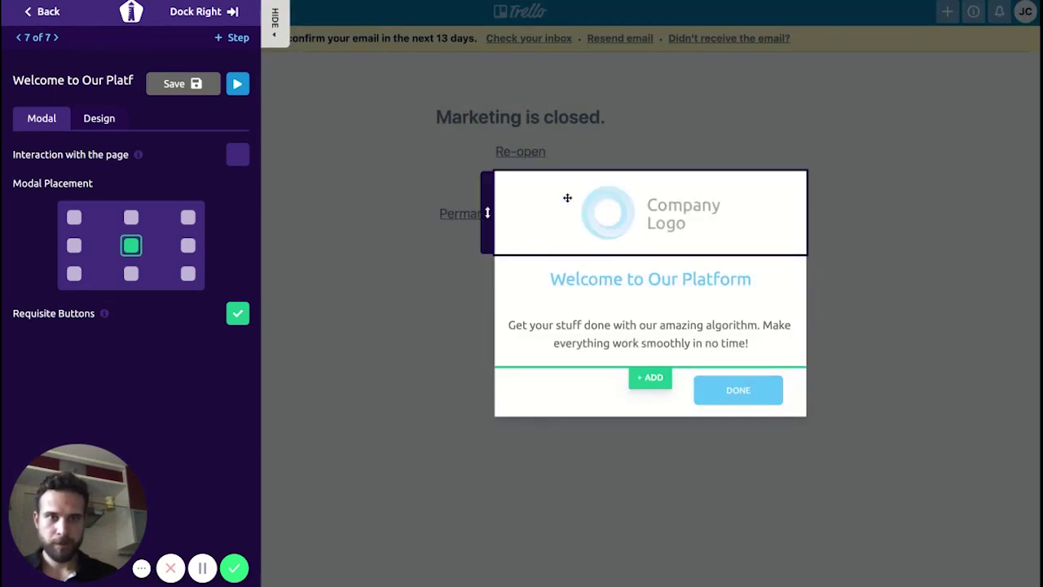
Delete the company logo and the "Welcome to Our Platform" heading from the seventh step's modal
click(567, 197)
click(722, 275)
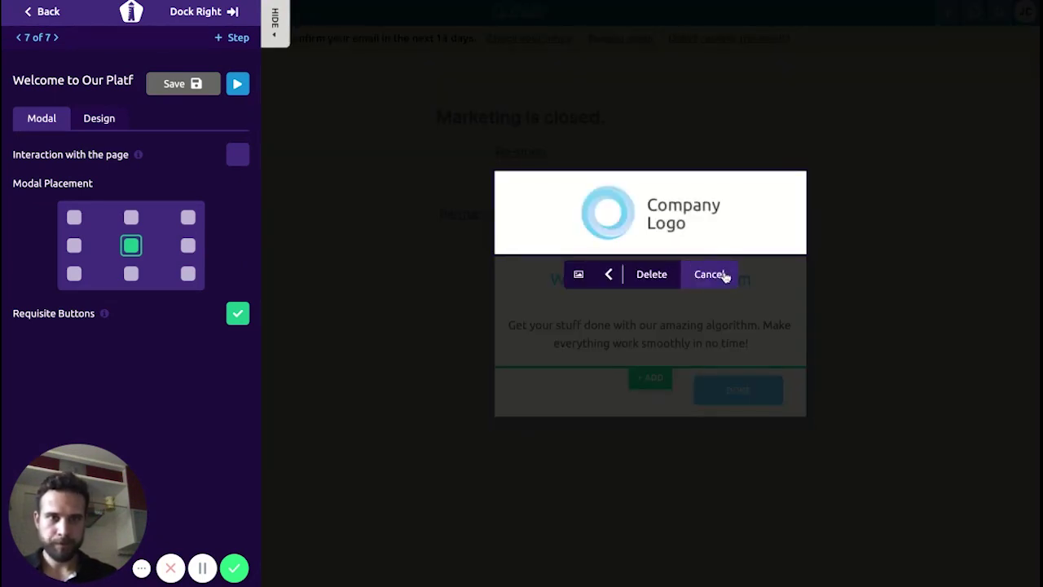
click(666, 275)
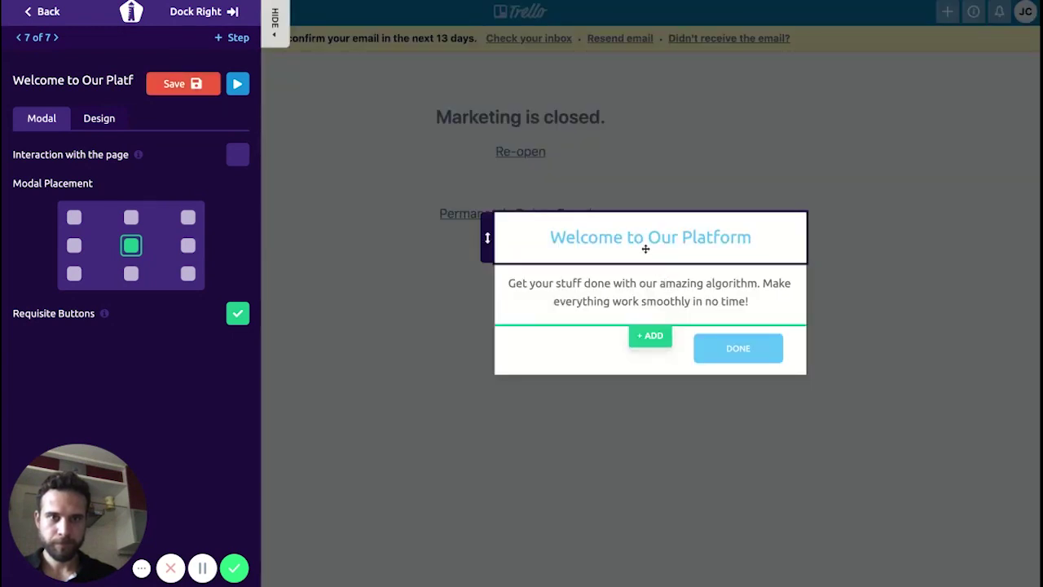
click(645, 248)
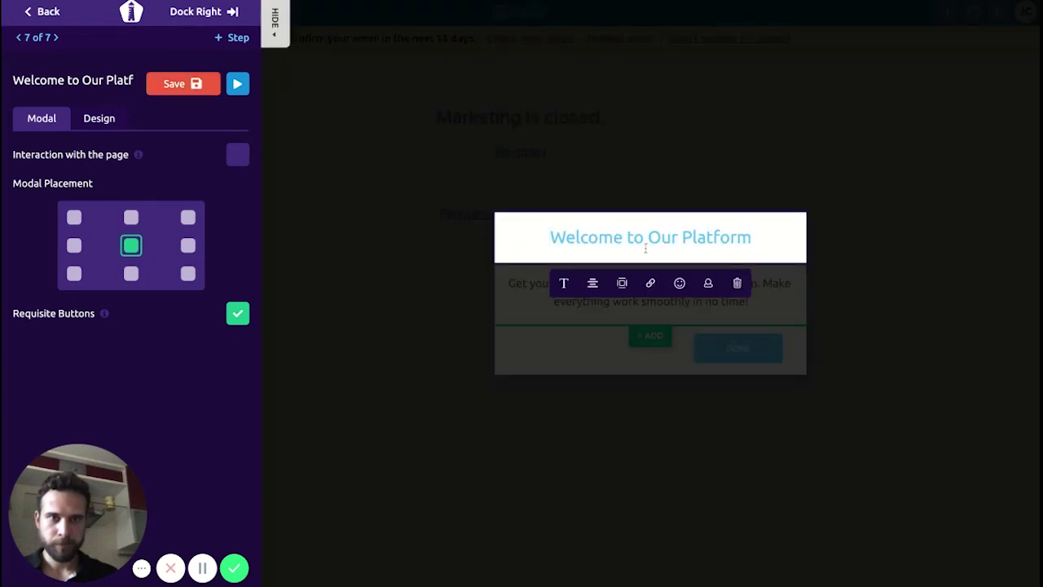
click(735, 283)
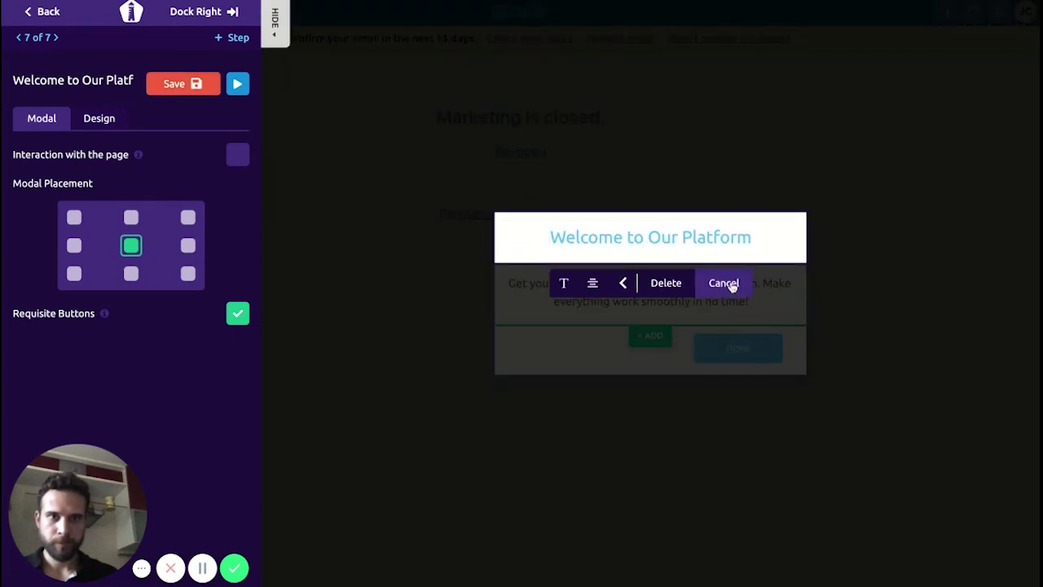
click(666, 283)
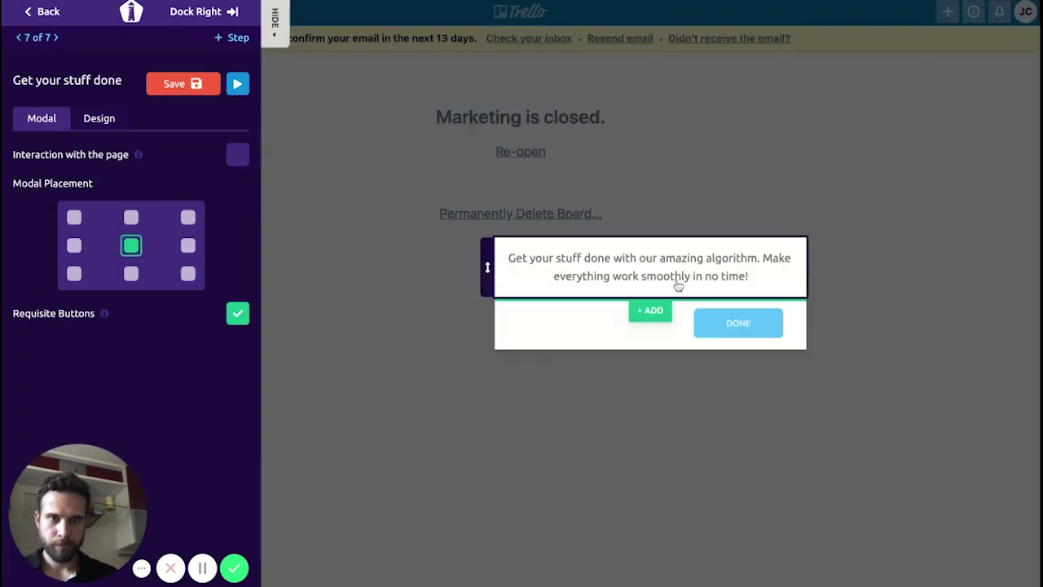
Replace the modal's body text with "Congrazt you deleted your board"
click(638, 263)
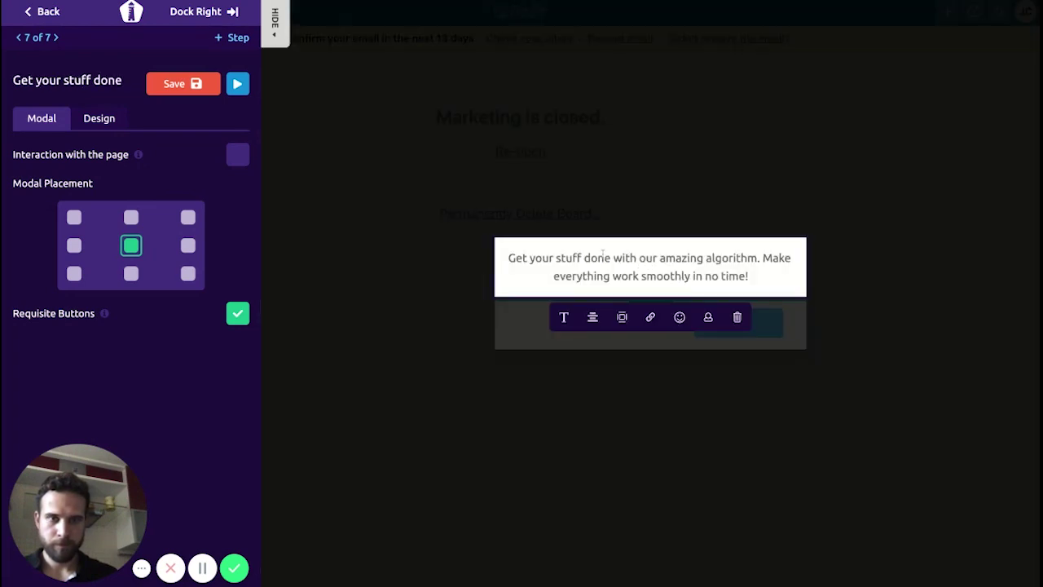
triple_click(508, 257)
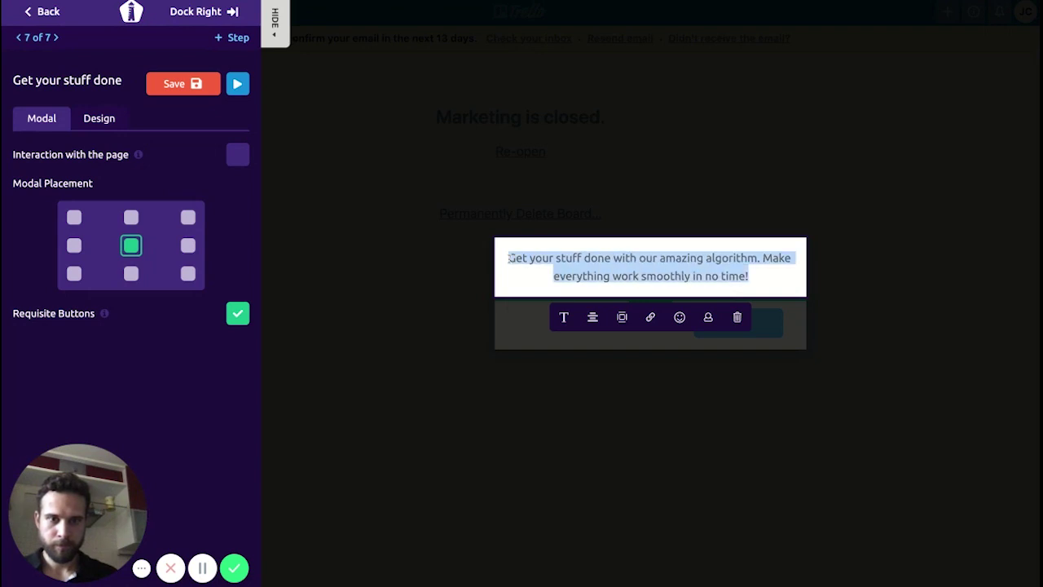
text(Cong)
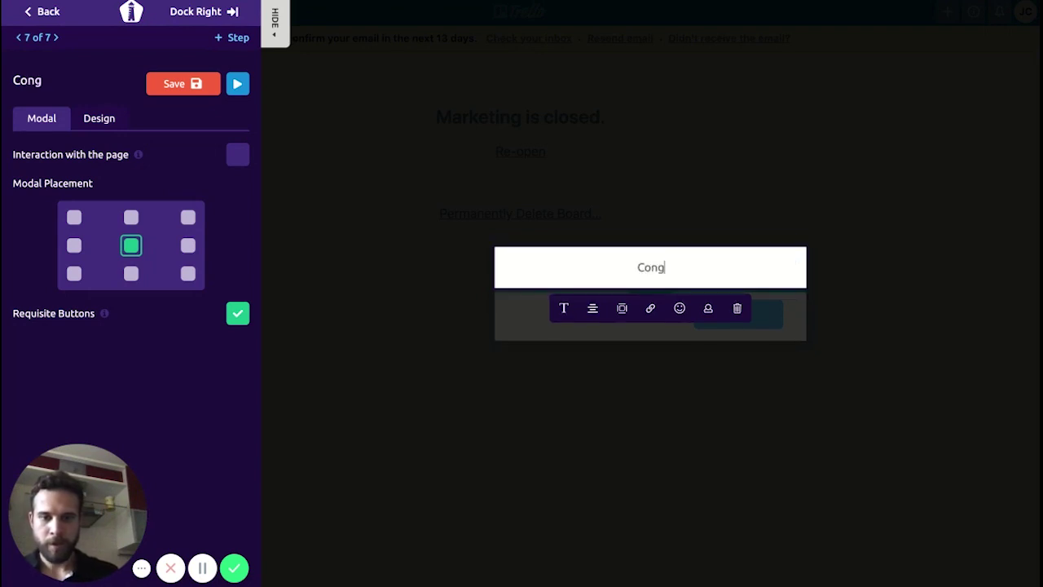
text(razt y)
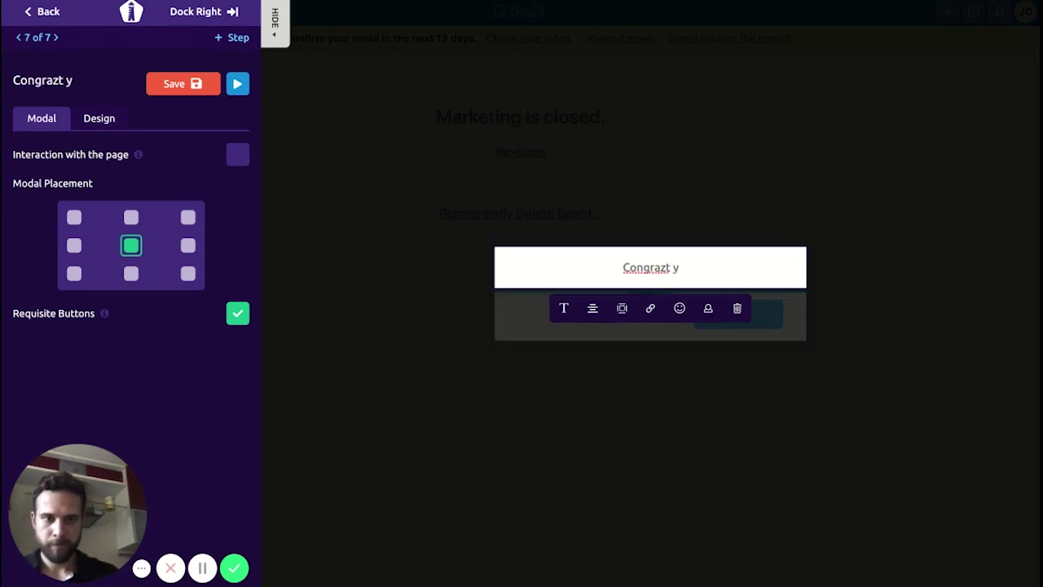
text(ou deleted)
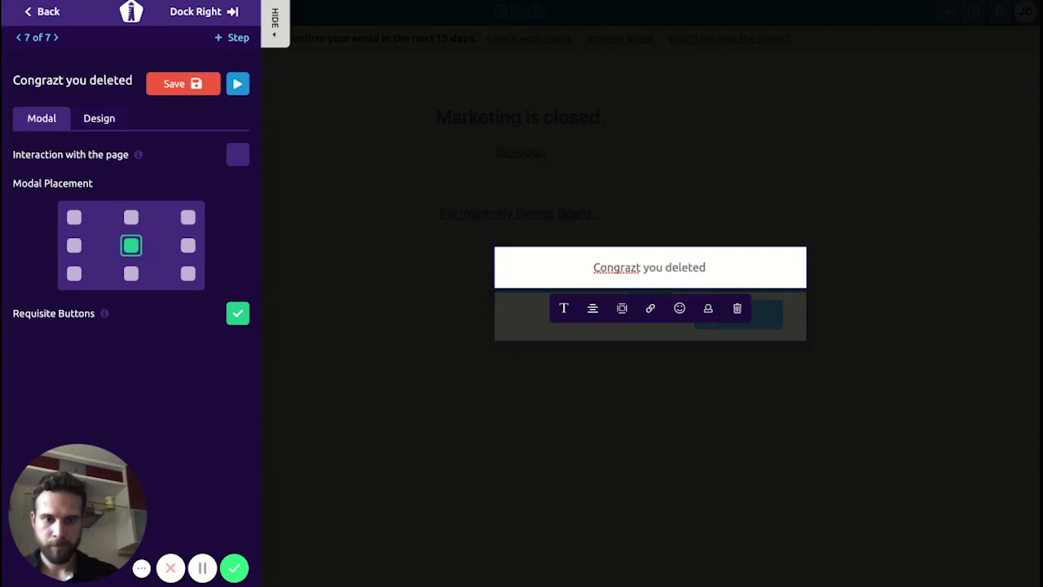
text( your board)
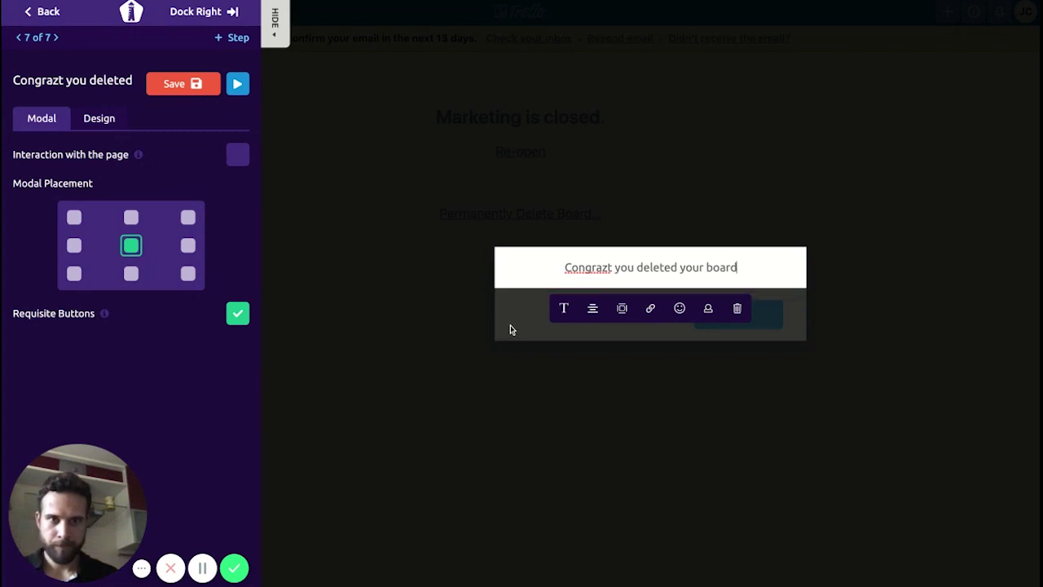
key(Escape)
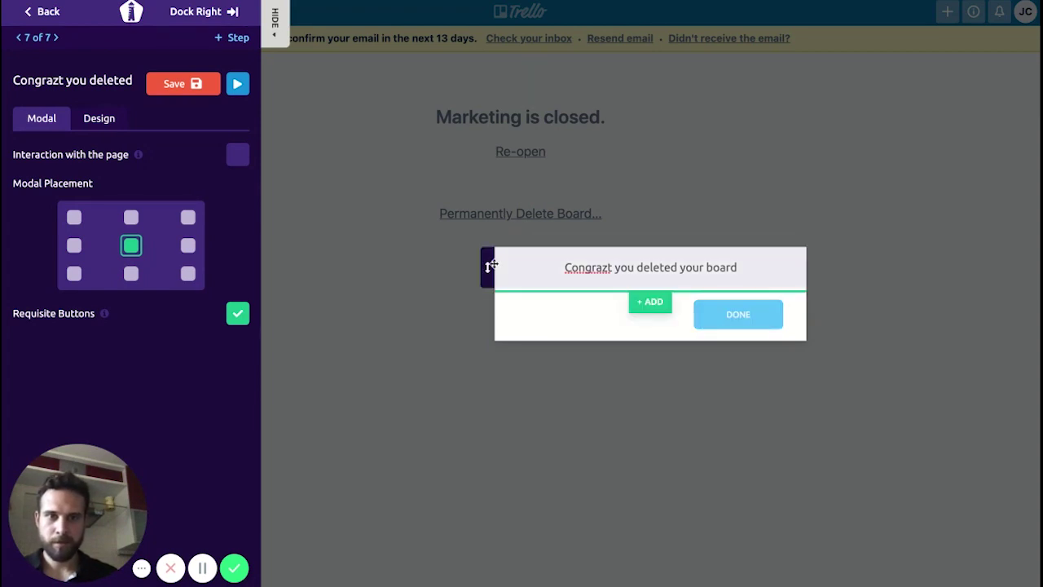
Add an image component with the "UNLIMITED POWER" lightning GIF to the modal and move it above the text
click(632, 302)
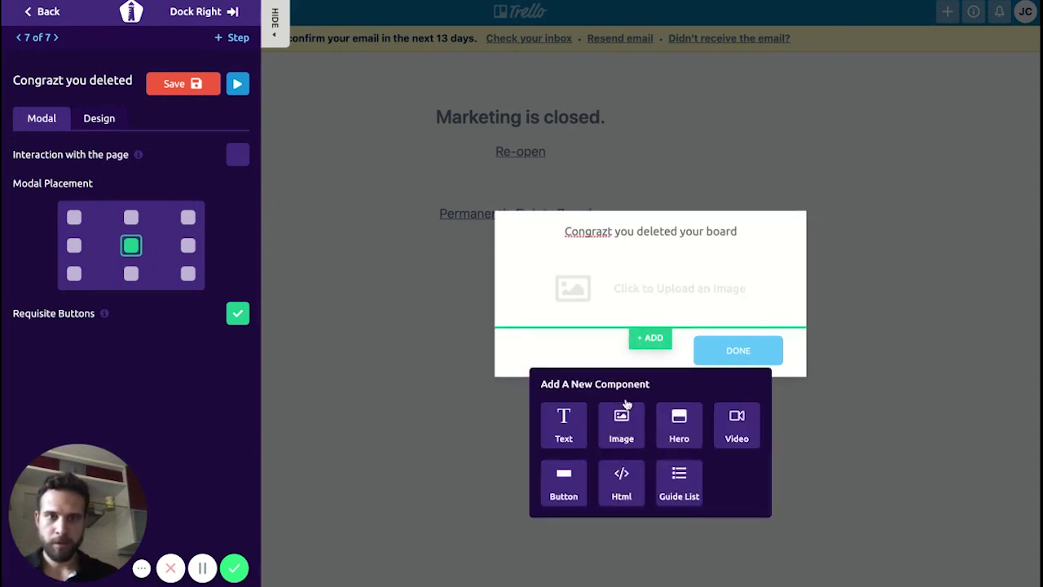
click(629, 416)
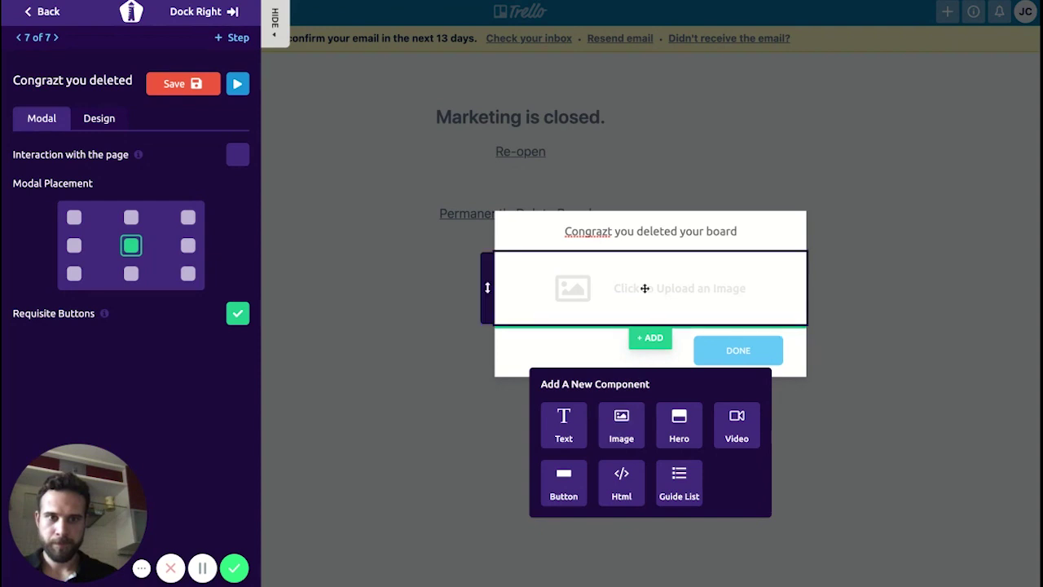
click(644, 288)
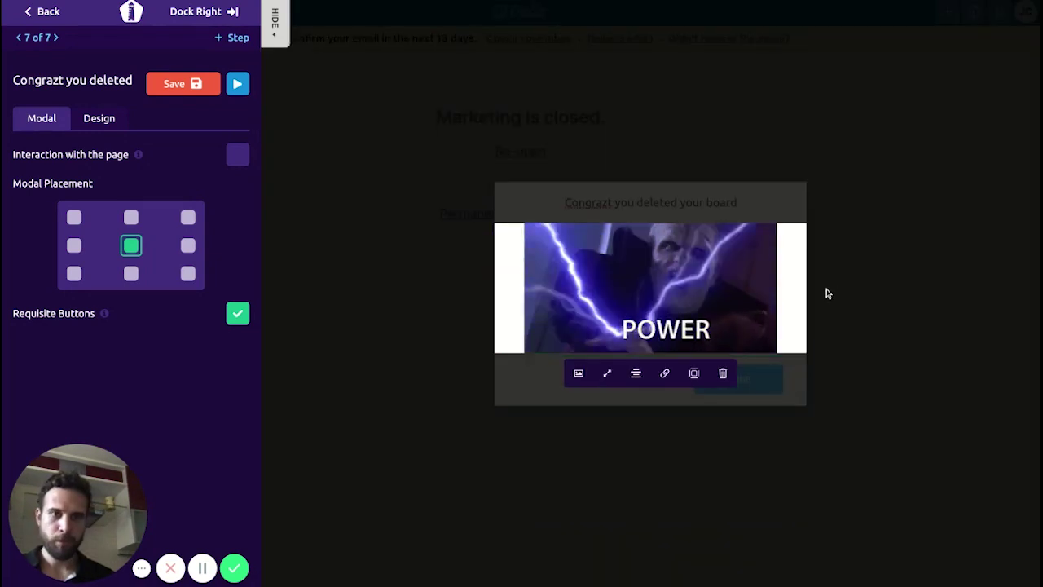
click(850, 367)
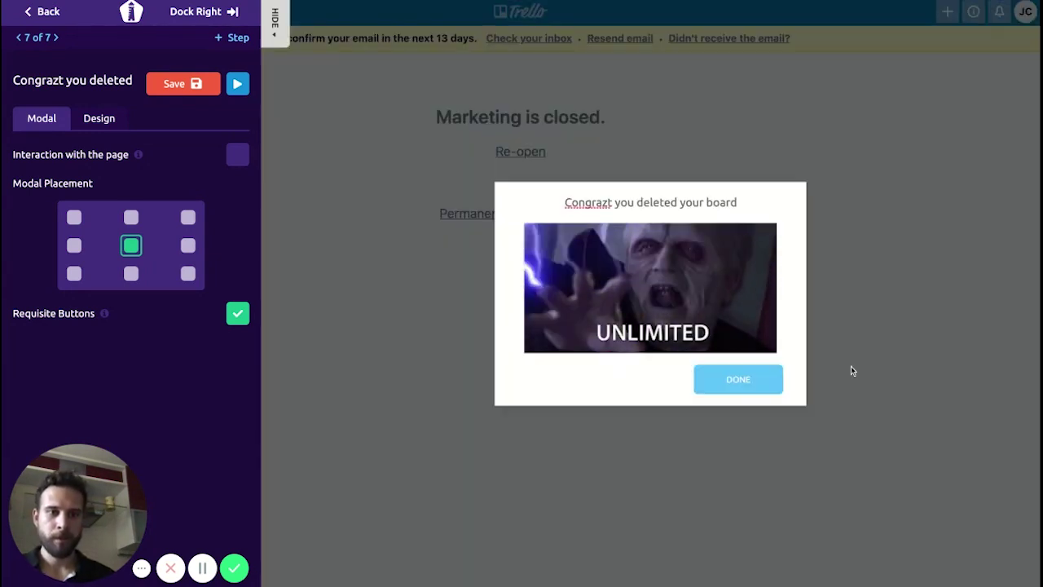
mouse_move(475, 200)
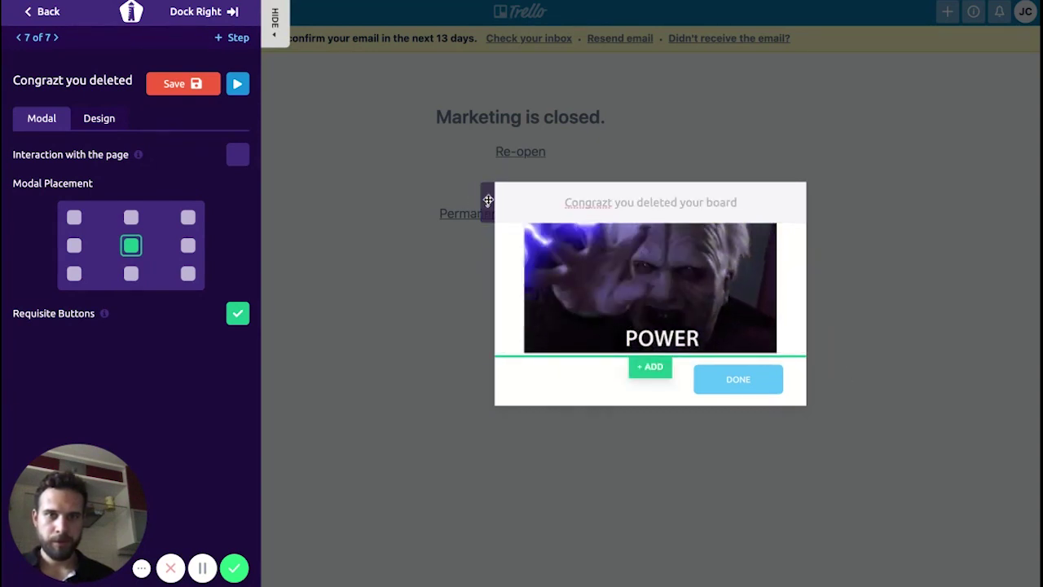
drag(487, 238, 488, 200)
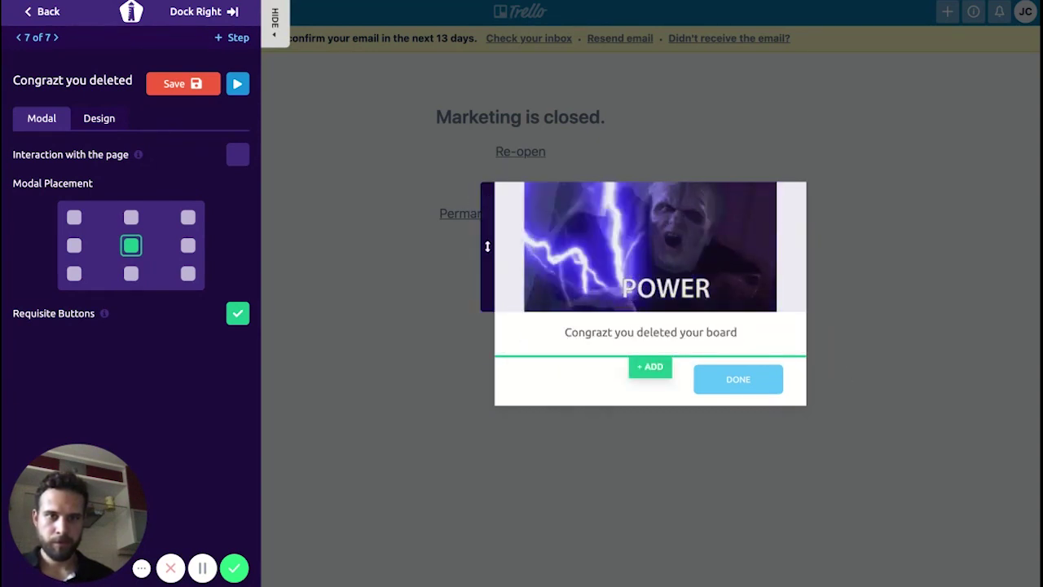
Replace the word "Congrazt" in the modal's text with "well done,"
mouse_move(499, 347)
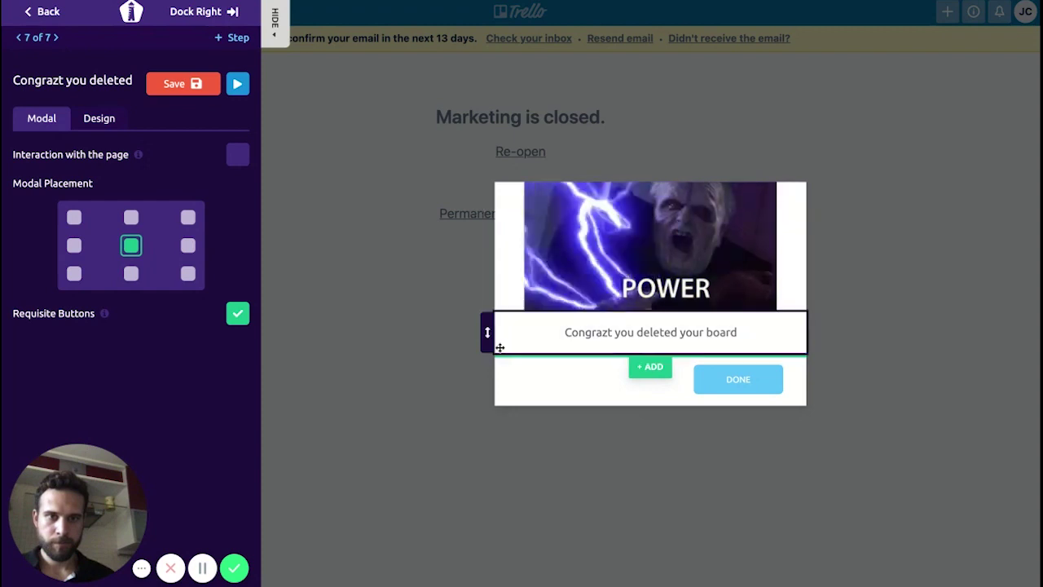
click(590, 334)
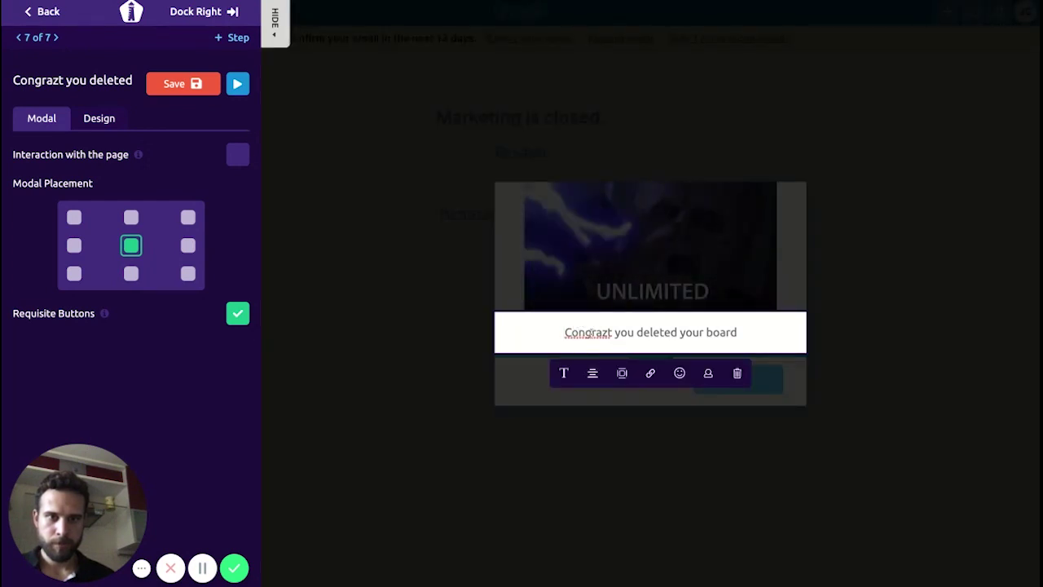
double_click(588, 332)
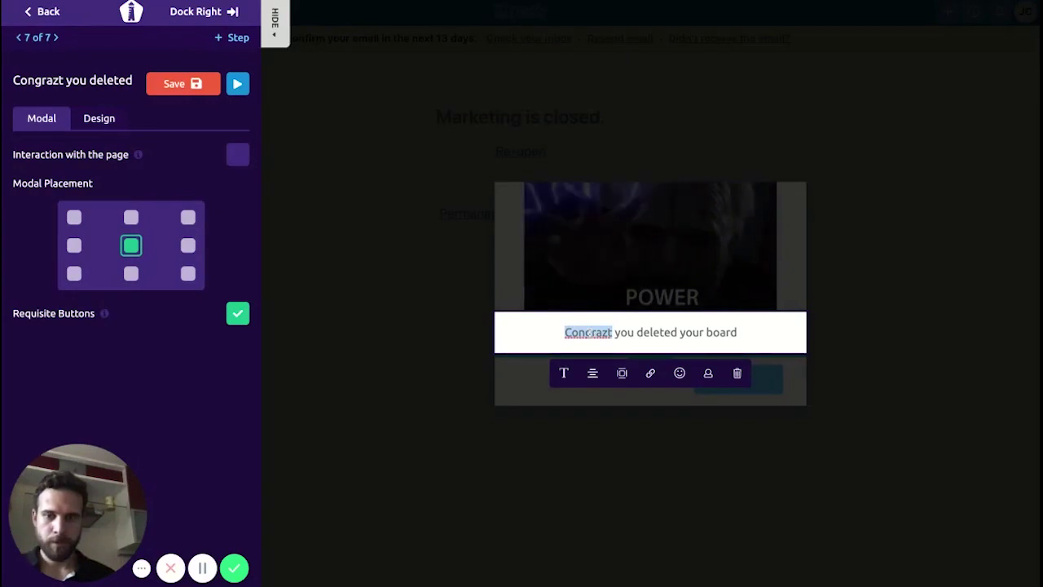
text(well done,)
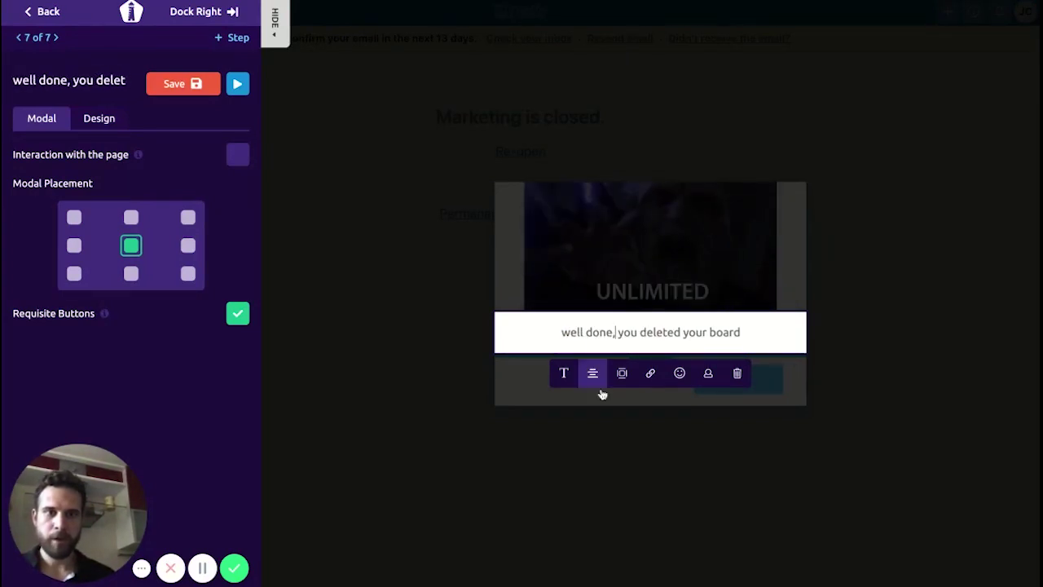
click(524, 393)
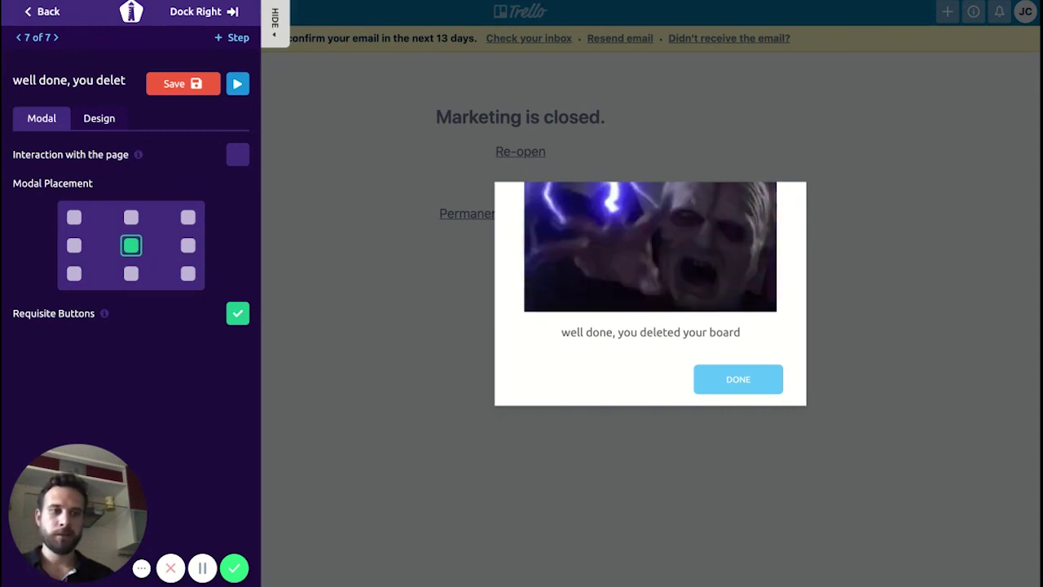
mouse_move(722, 400)
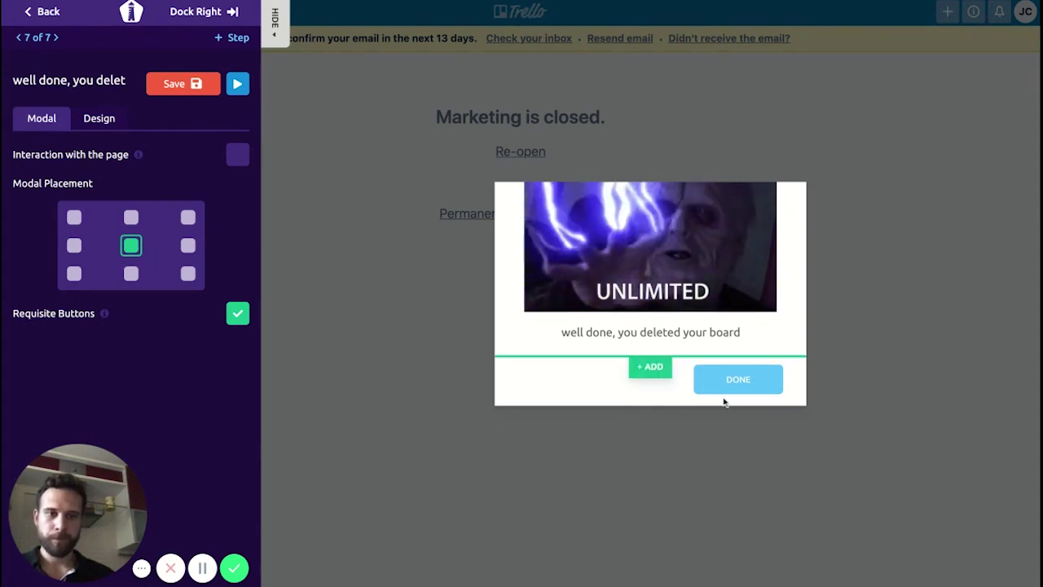